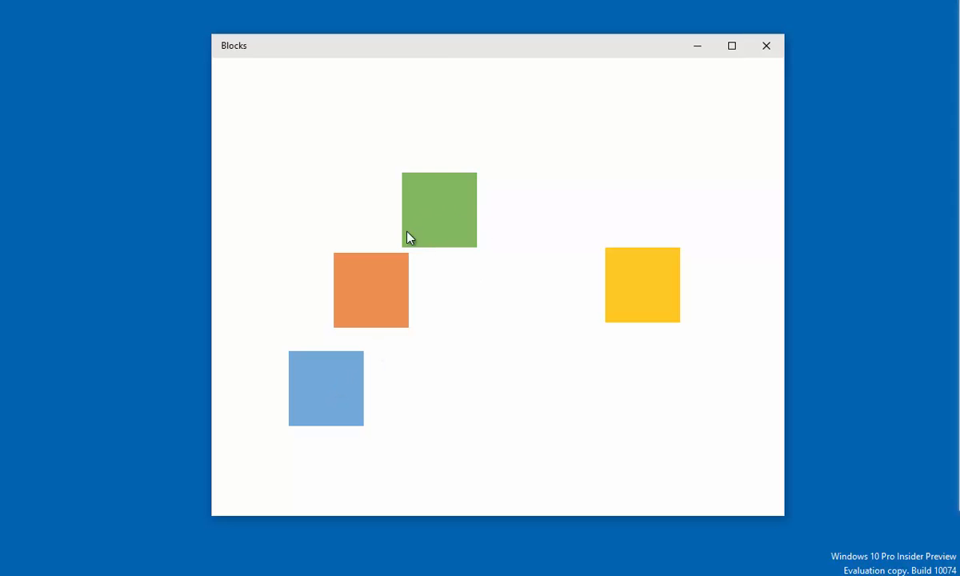
Drag the green, yellow and blue squares onto the orange square and nudge them into a tight cluster
left_click_drag(420, 232, 573, 351)
left_click_drag(656, 283, 410, 274)
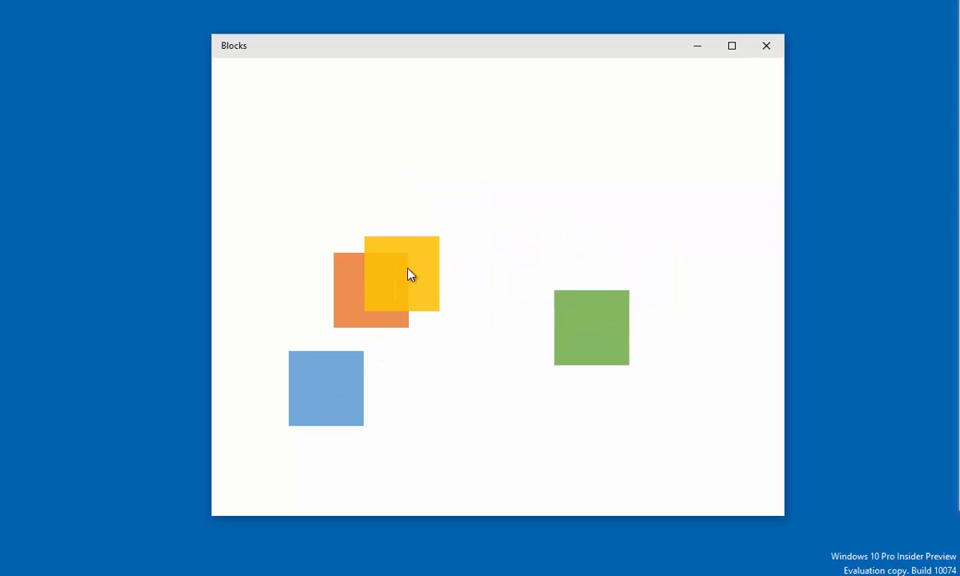
left_click_drag(319, 394, 431, 319)
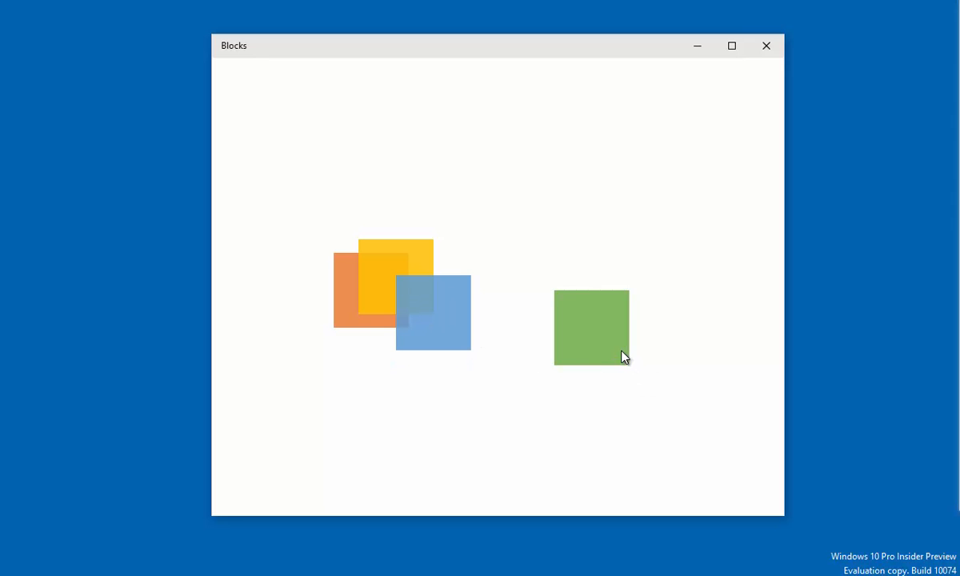
left_click_drag(622, 356, 432, 362)
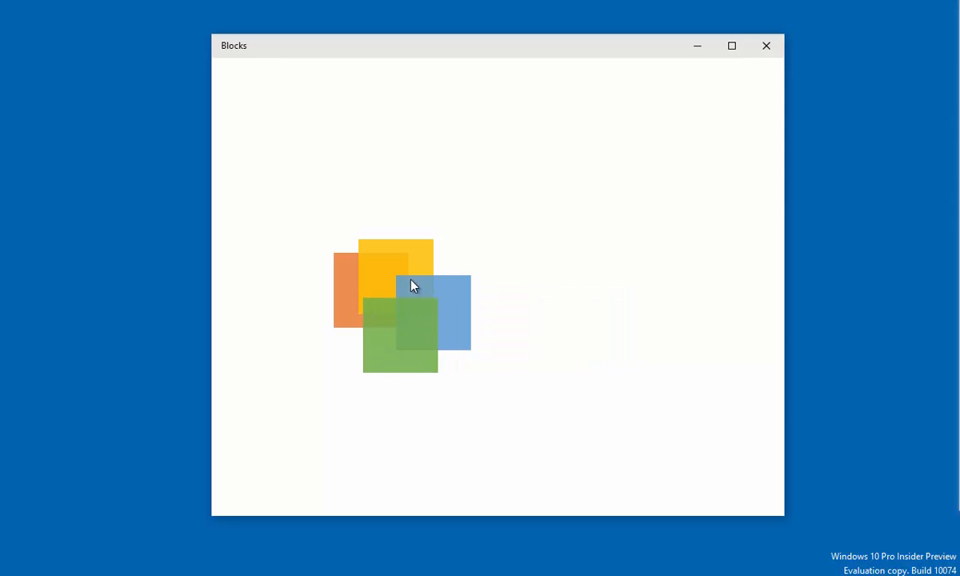
left_click_drag(372, 267, 454, 312)
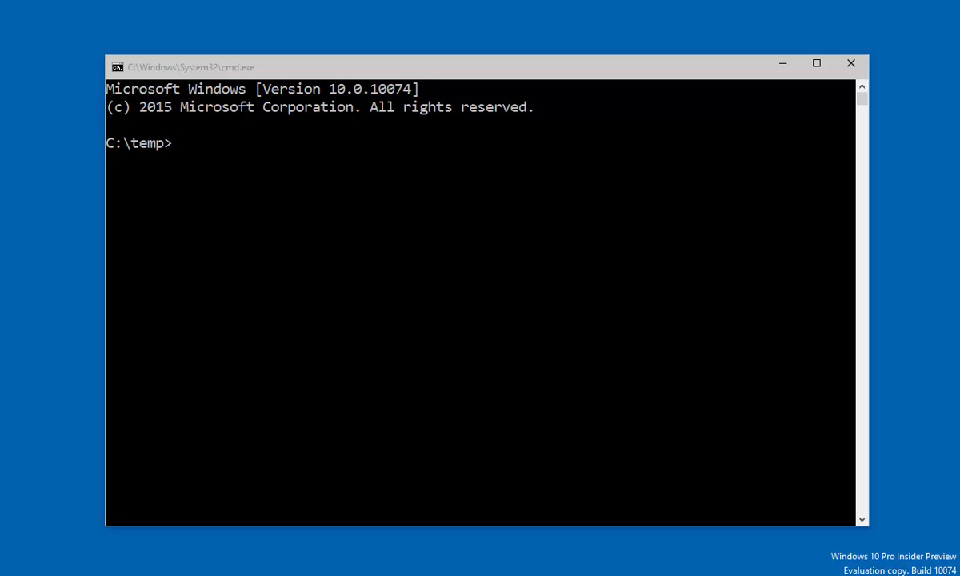
type("dir")
List the temp folder, run 'modern library -include windows.applicationmodel.core windows.ui.composition', then list again showing modern\ and modern.h
key("Return")
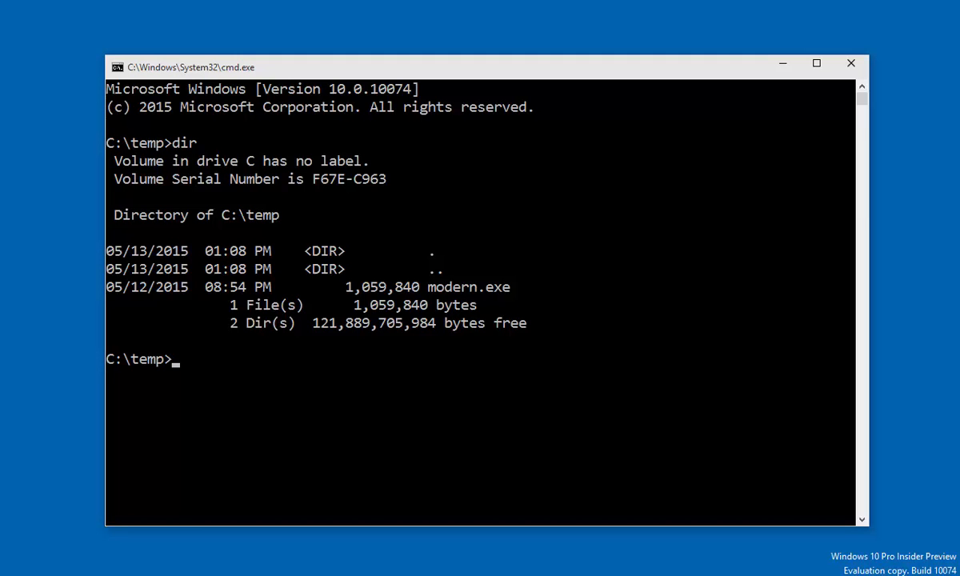
type("modern library")
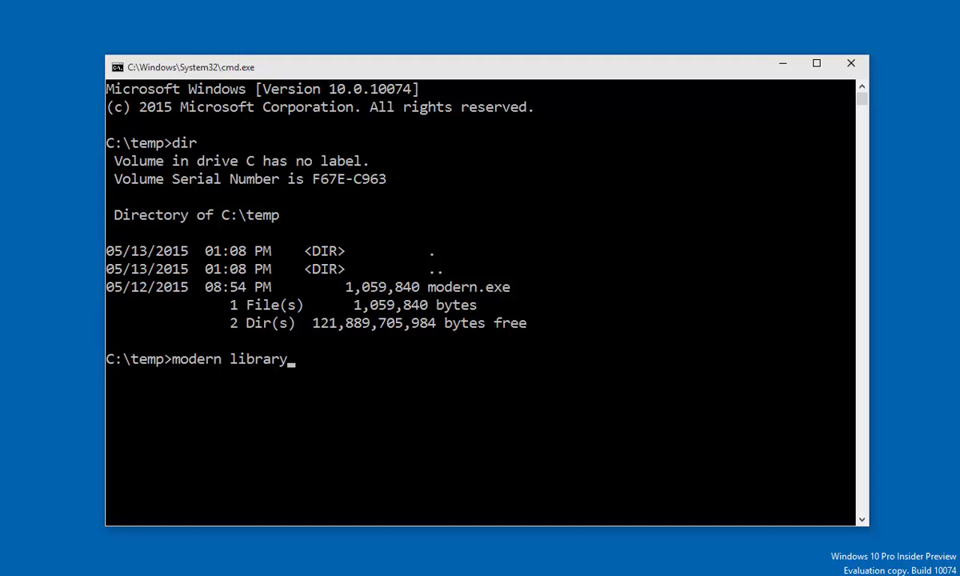
type("-include windows.applicationmodal.core")
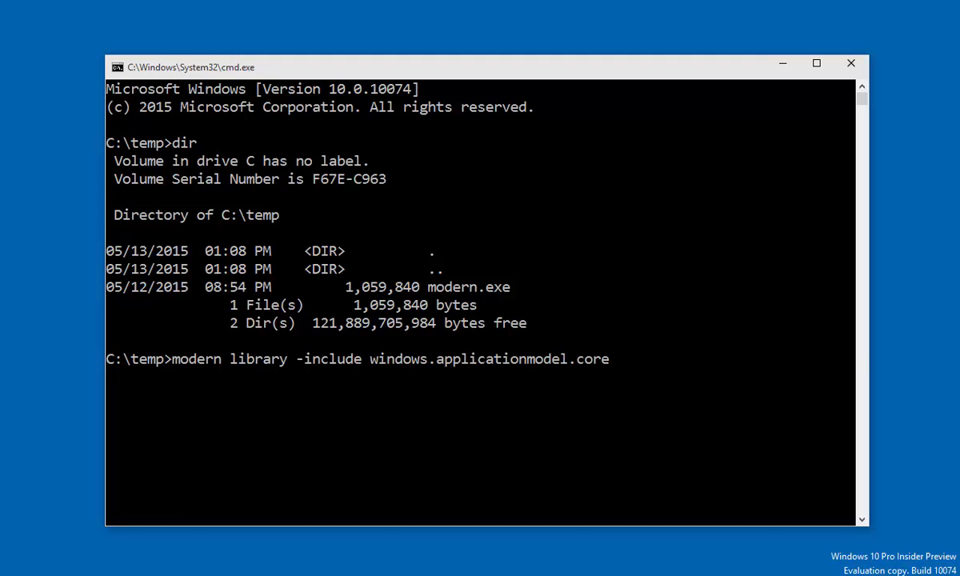
type(" windows.ui.composition")
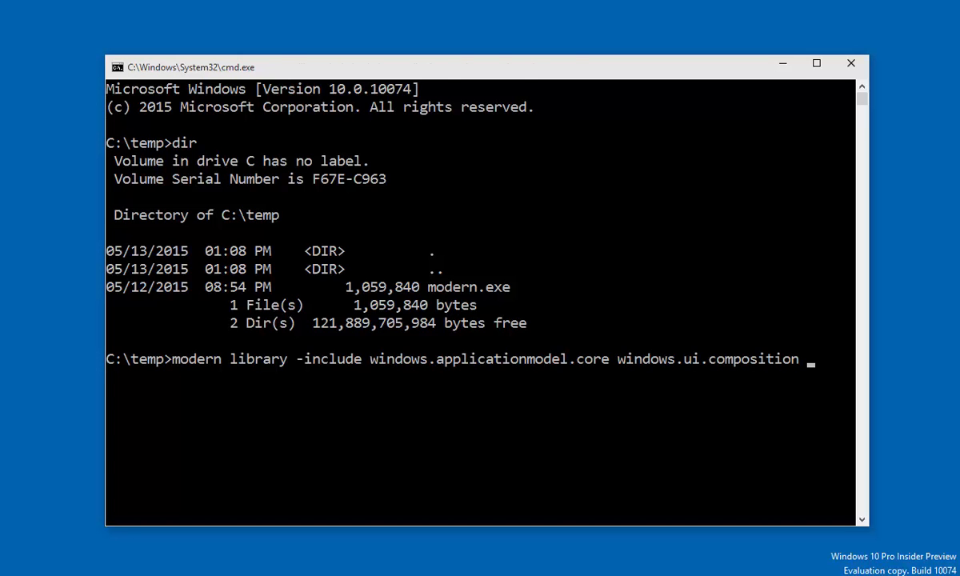
key("Return")
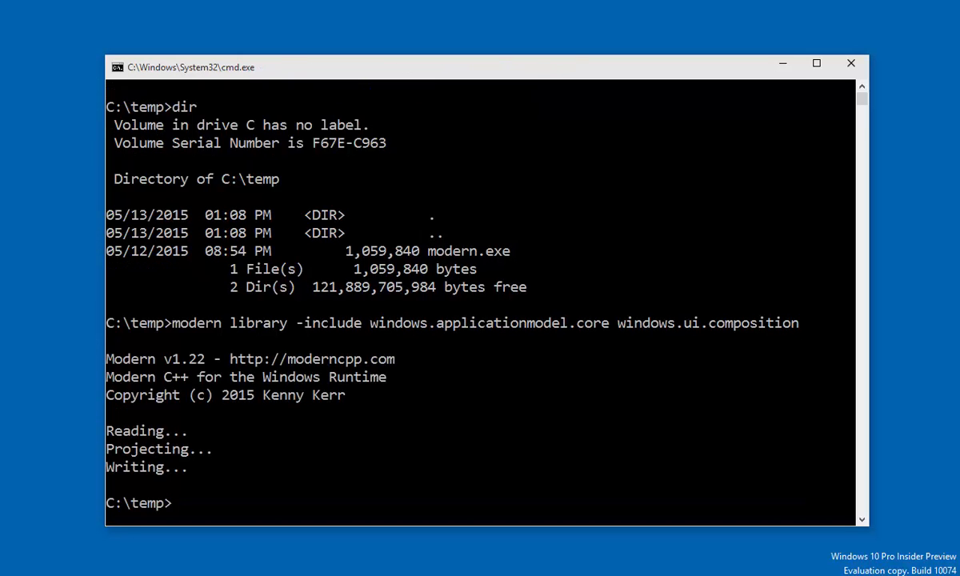
type("dir")
key("Return")
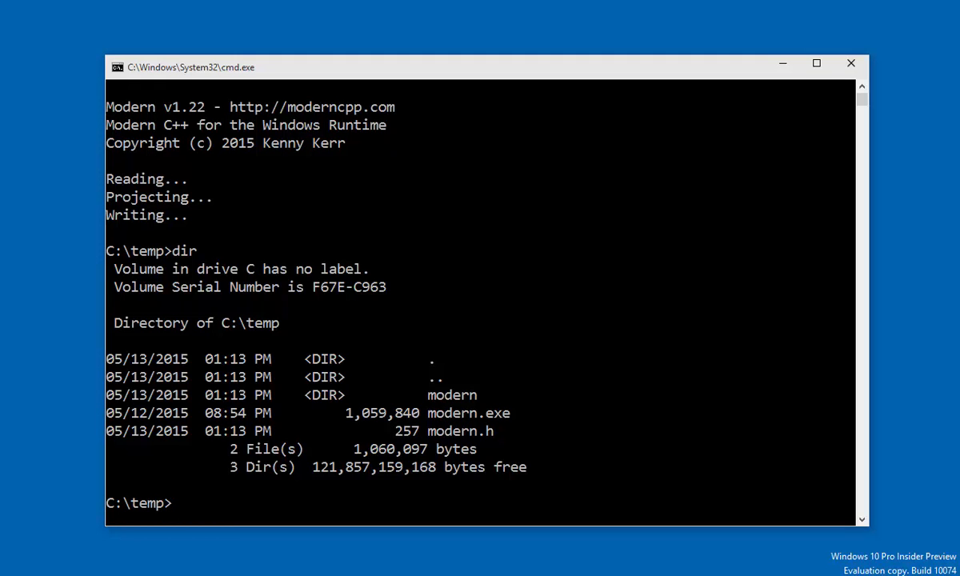
type("modern universal -name Blocks")
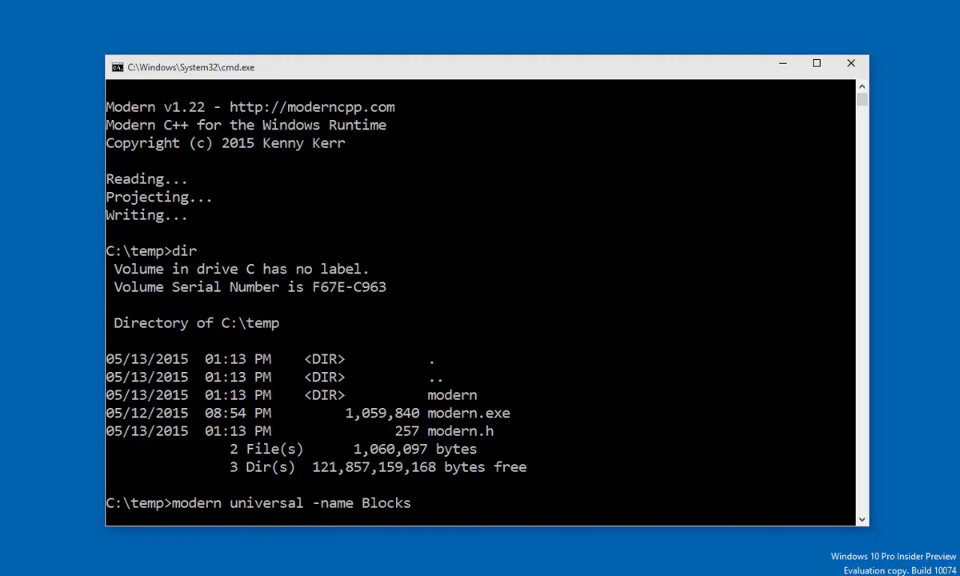
Run 'modern universal -name Blocks' and launch Blocks\Blocks.vcxproj in Visual Studio via Tab completion
key("Return")
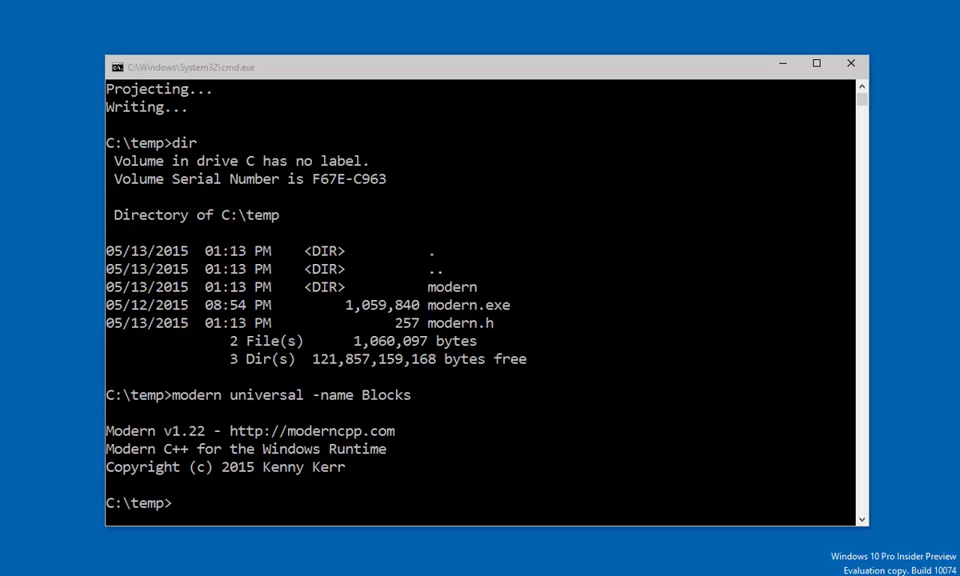
type("blo")
key("Tab")
type("\\B")
key("Tab")
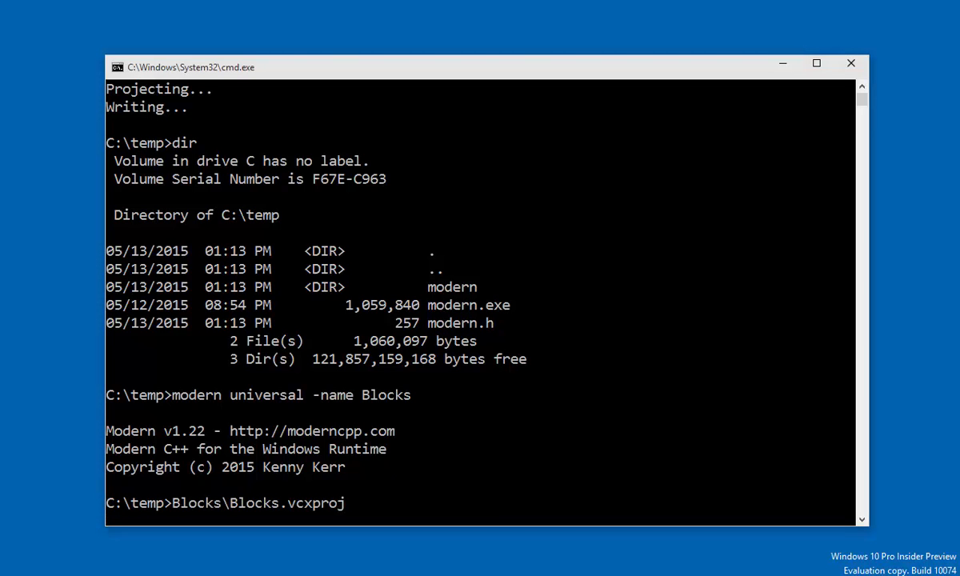
key("Return")
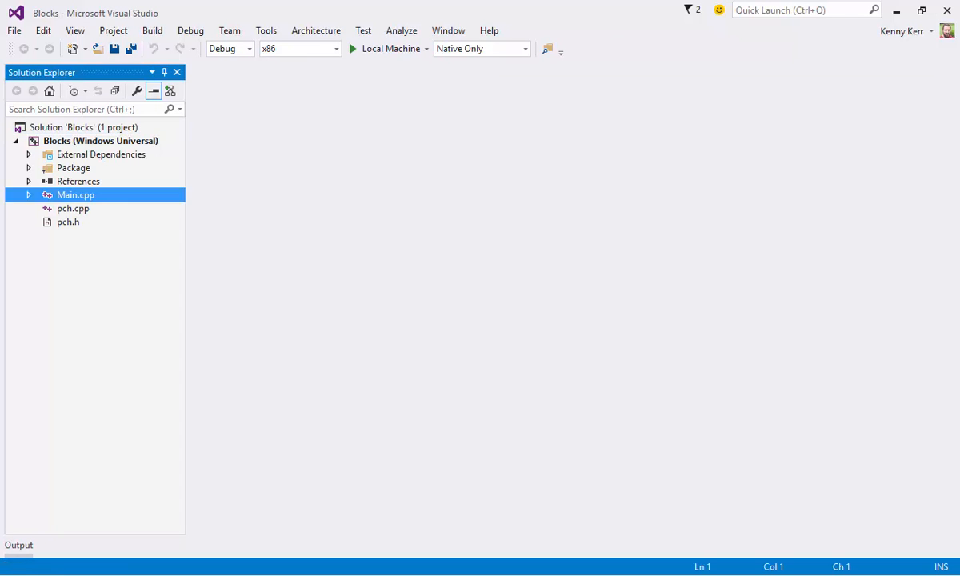
Bring up Main.cpp from Solution Explorer and switch Visual Studio to full screen
double_click(75, 195)
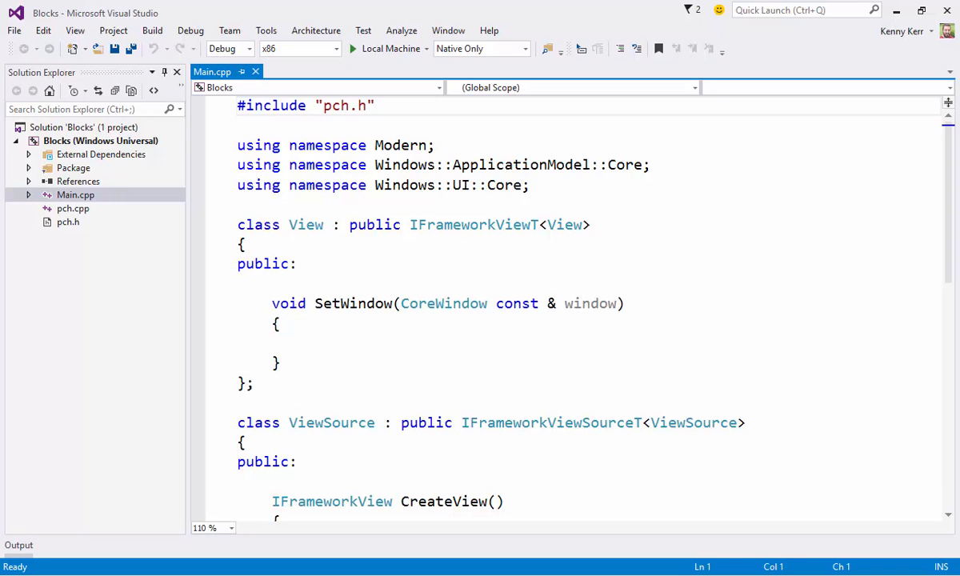
key("shift+alt+Return")
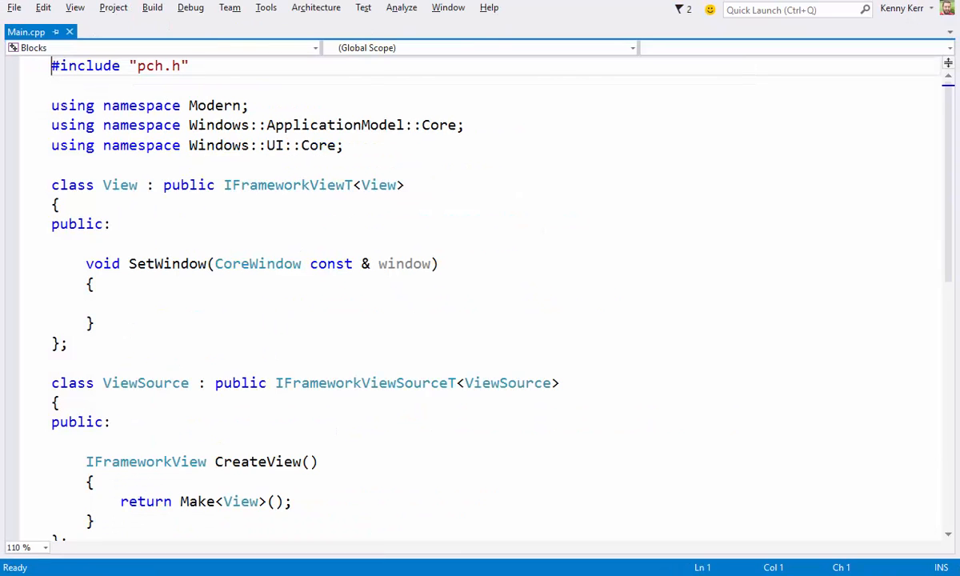
key("ctrl+Down")
key("ctrl+Down")
key("ctrl+Down")
key("ctrl+Down")
key("ctrl+Down")
key("ctrl+Down")
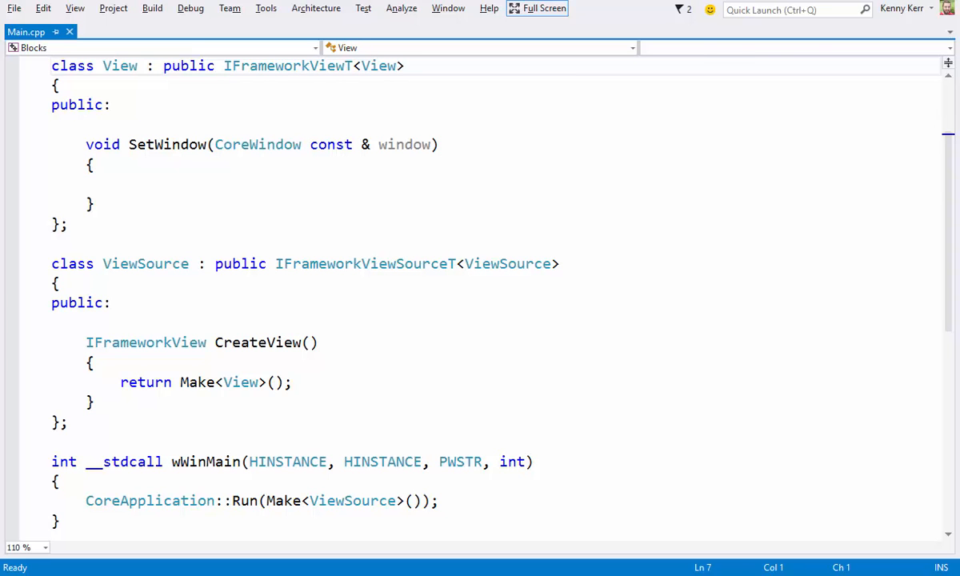
Get DisplayInformation::GetForCurrentView() in SetWindow and add using namespace Windows::Graphics::Display
key("Down")
key("Down")
key("Down")
key("End")
type("DisplayInformation")
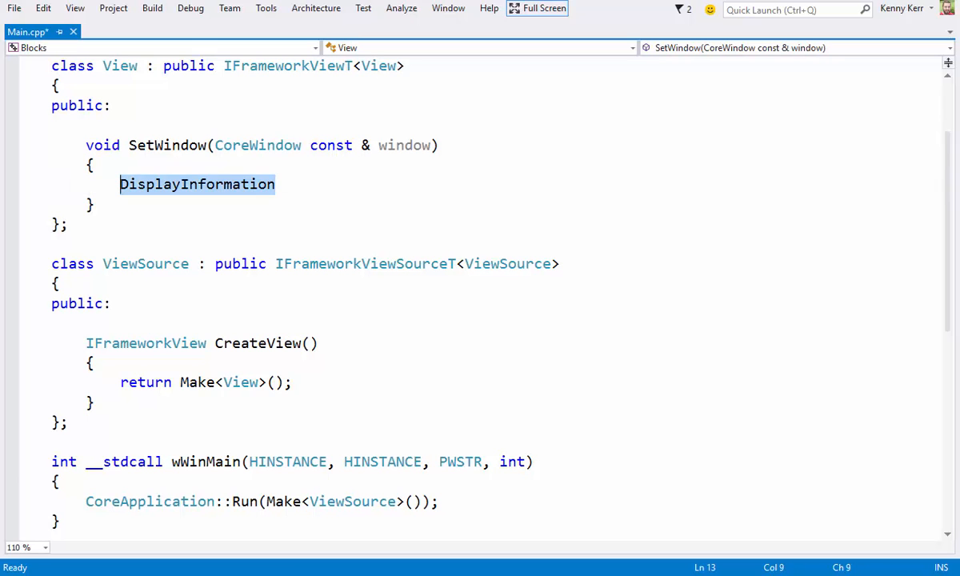
type("display = DisplayInformation::")
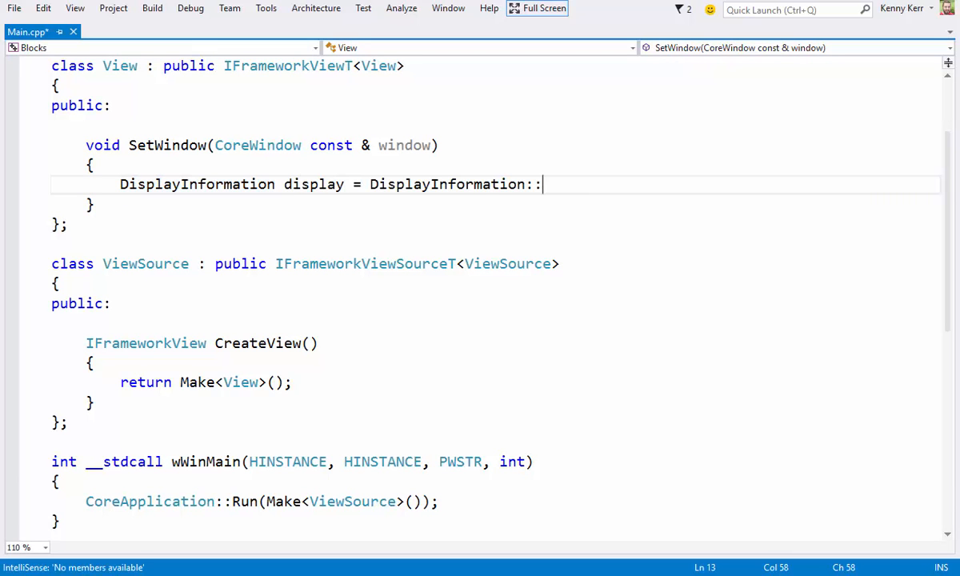
type("GetForCurrentView();")
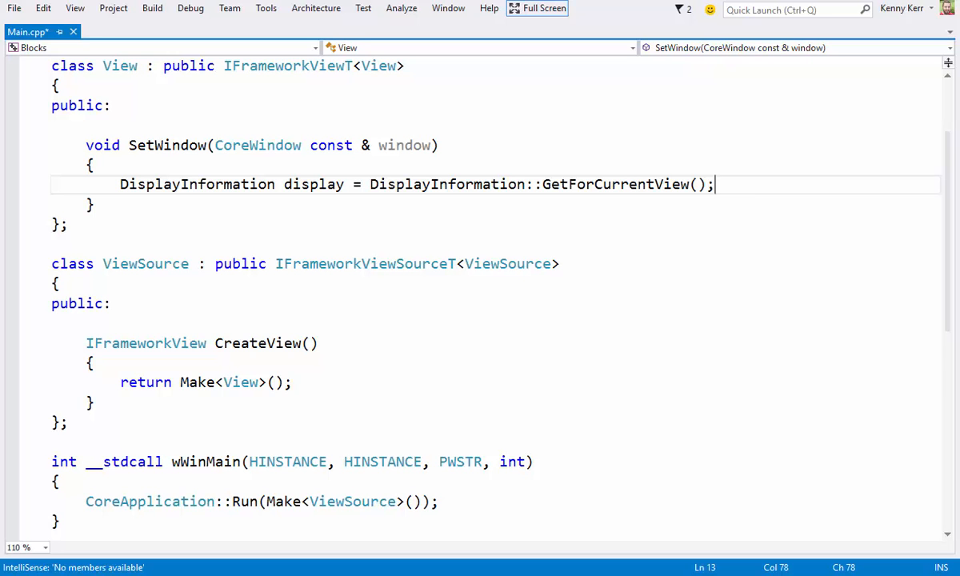
key("ctrl+Home")
left_click(344, 145)
key("Return")
type("using names")
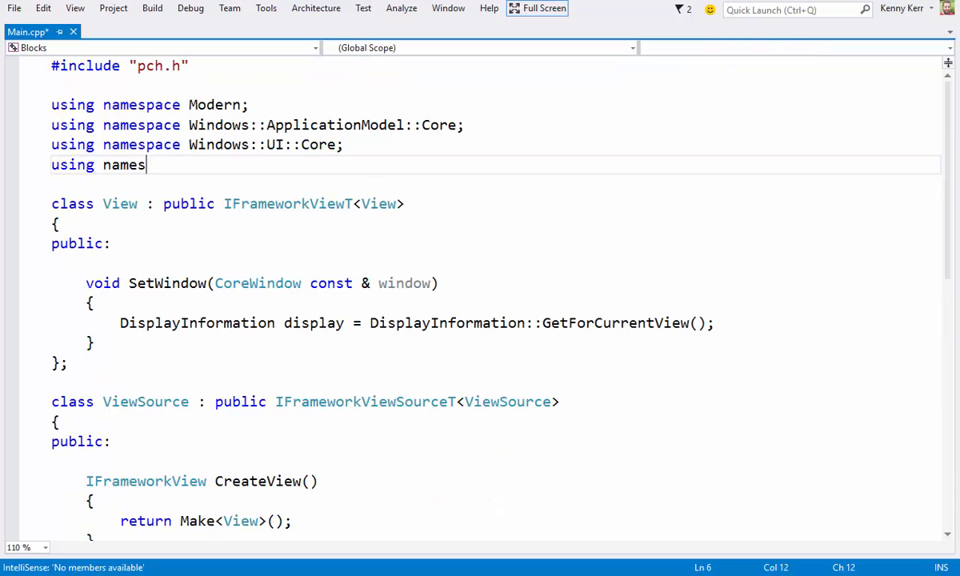
type("pace Windows::Graphics::Di")
key("Tab")
type(";")
Declare a float m_dpi member in View and assign it from display.LogicalDpi() in SetWindow
left_click(112, 243)
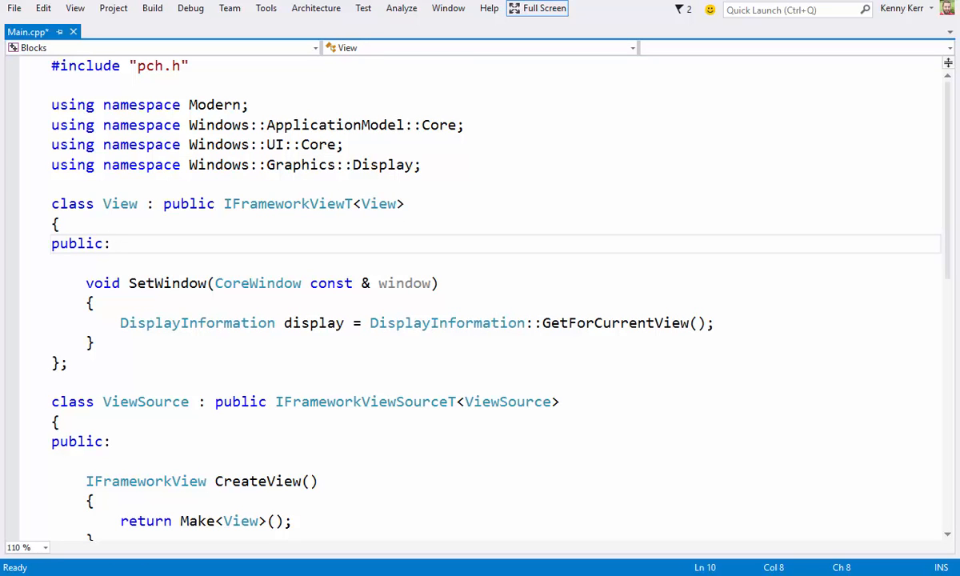
key("Up")
key("Return")
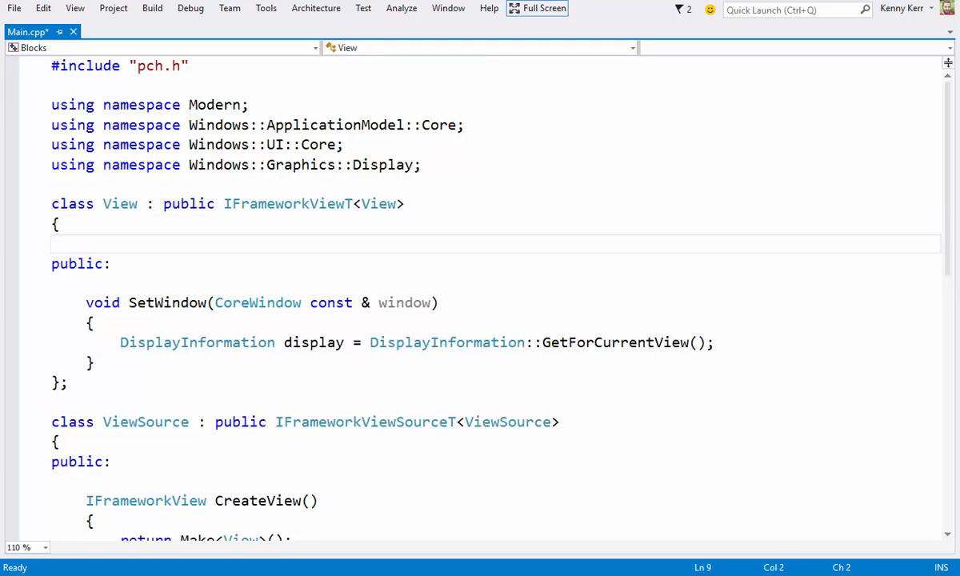
key("Return")
key("Up")
type("float m_dpi = 0.0f;")
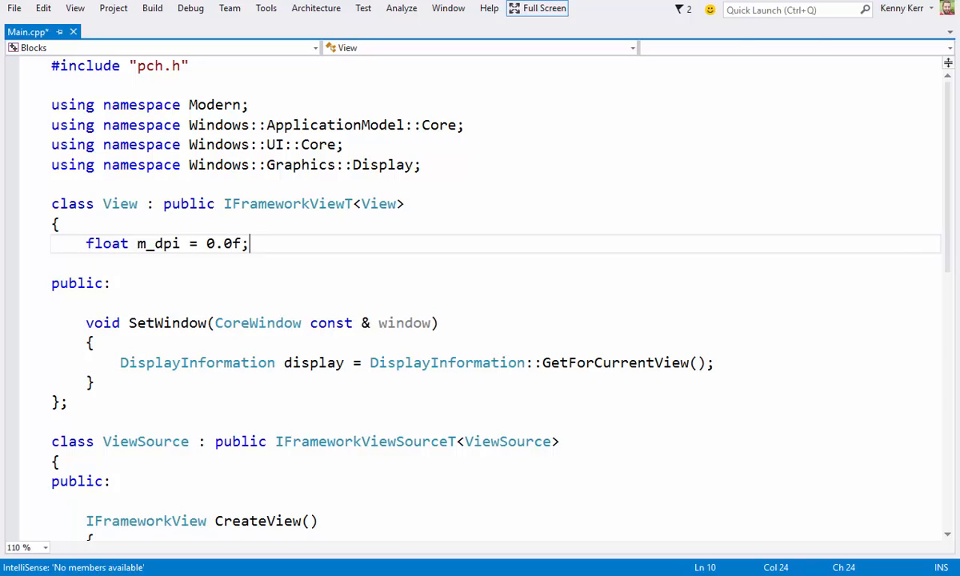
left_click(714, 362)
key("Return")
type("m_dpi = display.Lo")
key("Tab")
type("();")
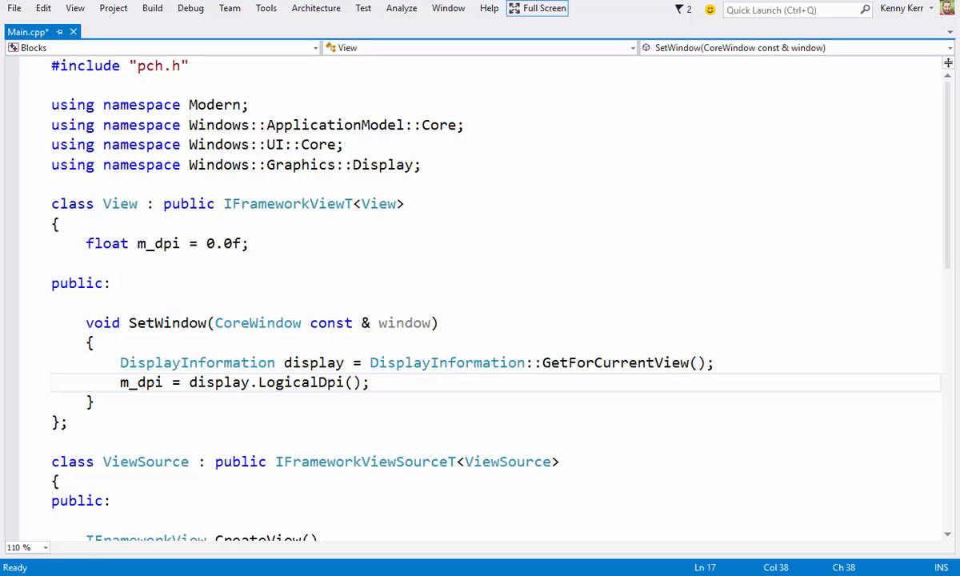
Declare a Compositor, add its using directive, and create 'ContainerVisual root = compositor.CreateContainerVisual();'
key("Return")
key("Return")
type("Compositor comp")
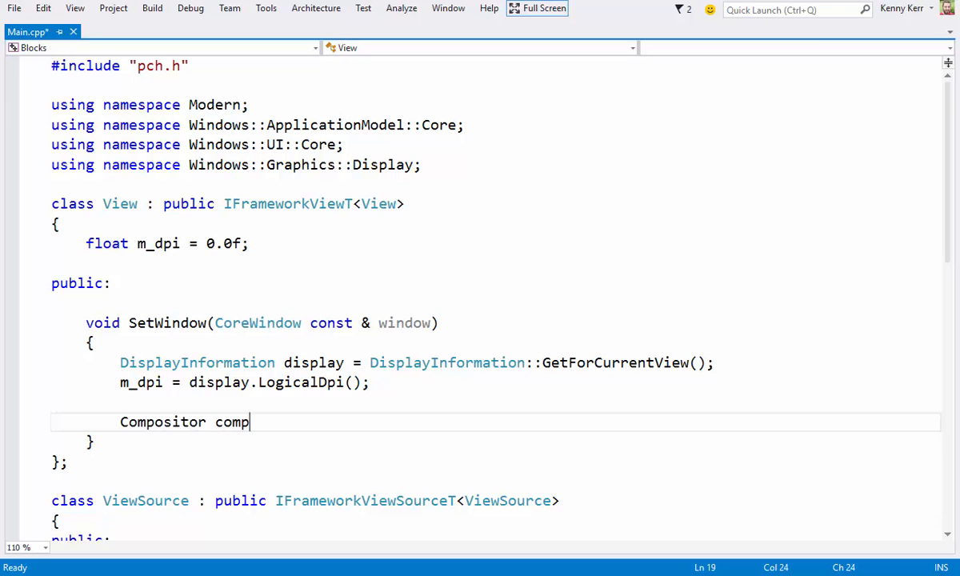
type("ositor;")
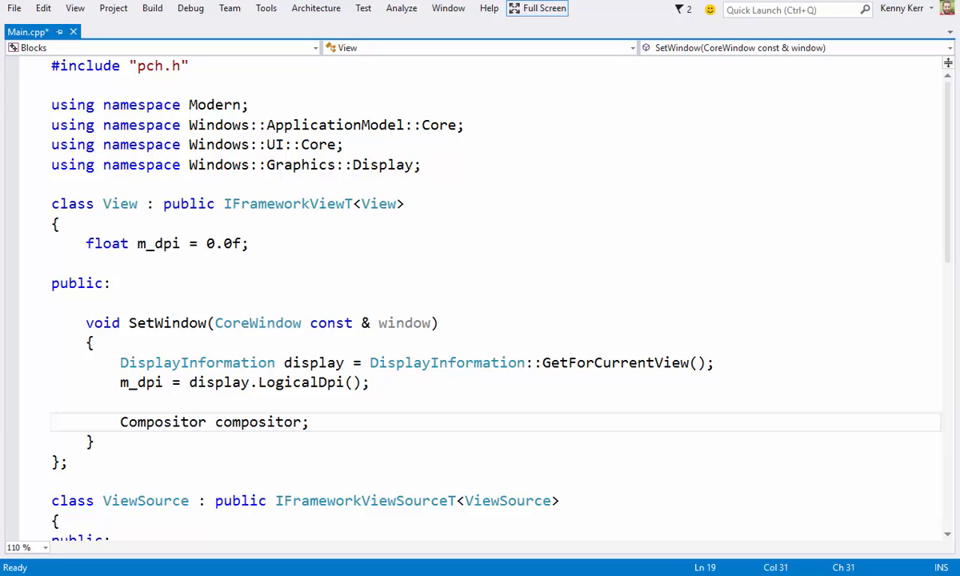
left_click(448, 165)
key("Return")
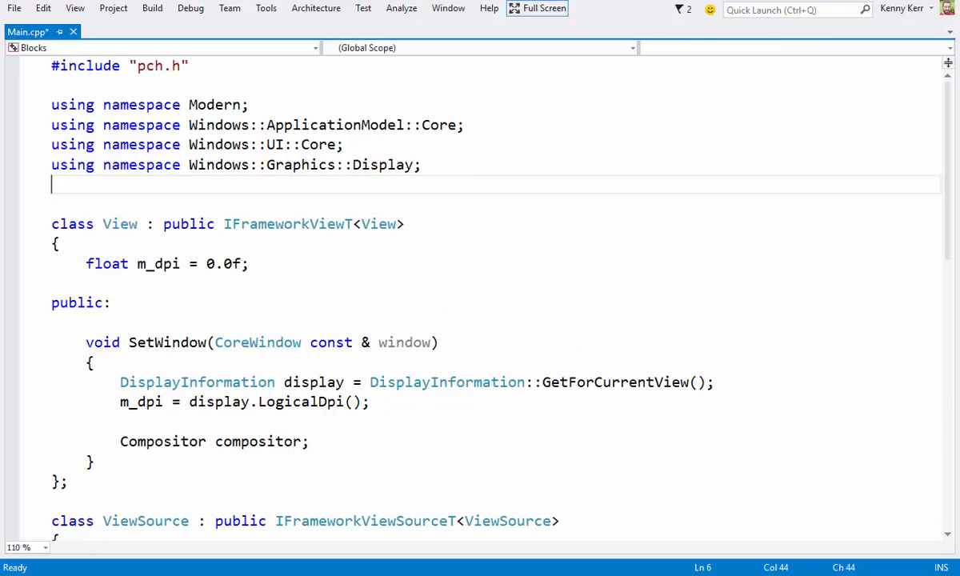
type("using namespace Windows::UI::Composition;")
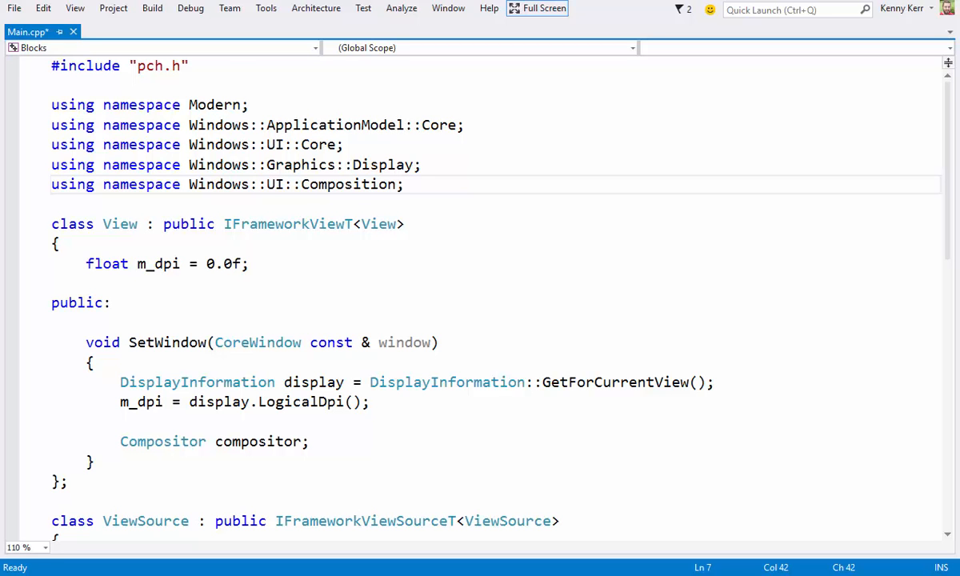
scroll(480, 288, "down", 1)
scroll(480, 289, "down", 1)
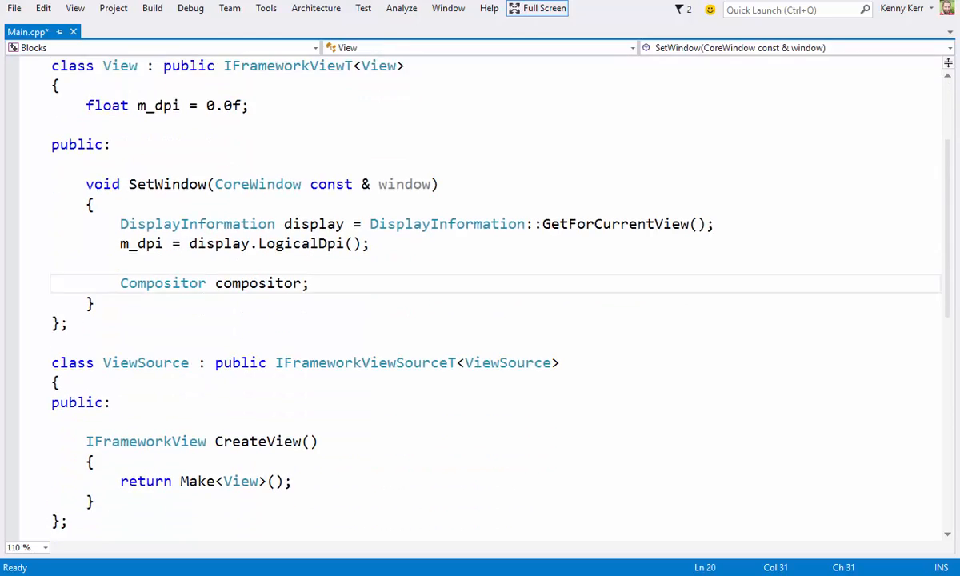
type("ContainerVisual root = compositor.C")
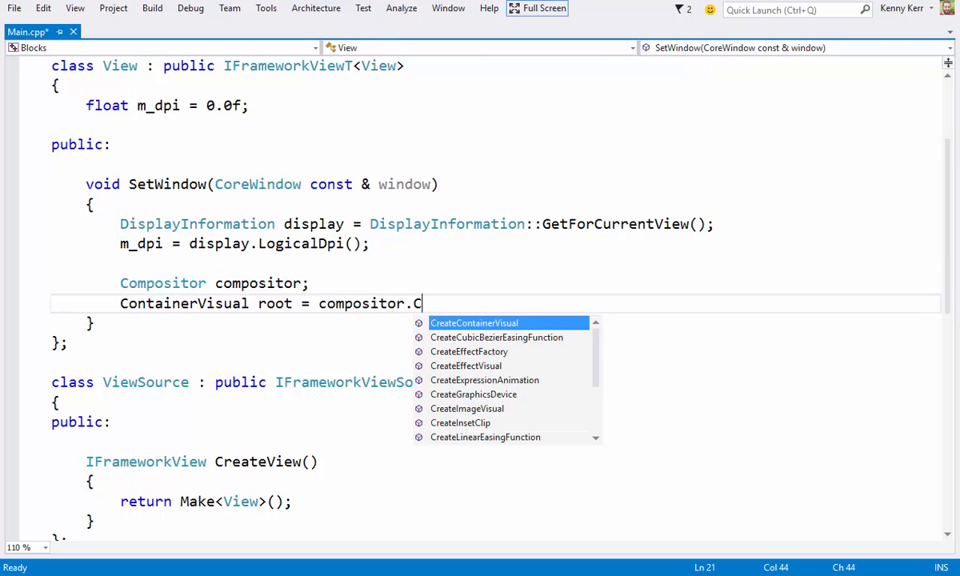
type("reate")
key("Tab")
type("();")
key("ctrl+shift+b")
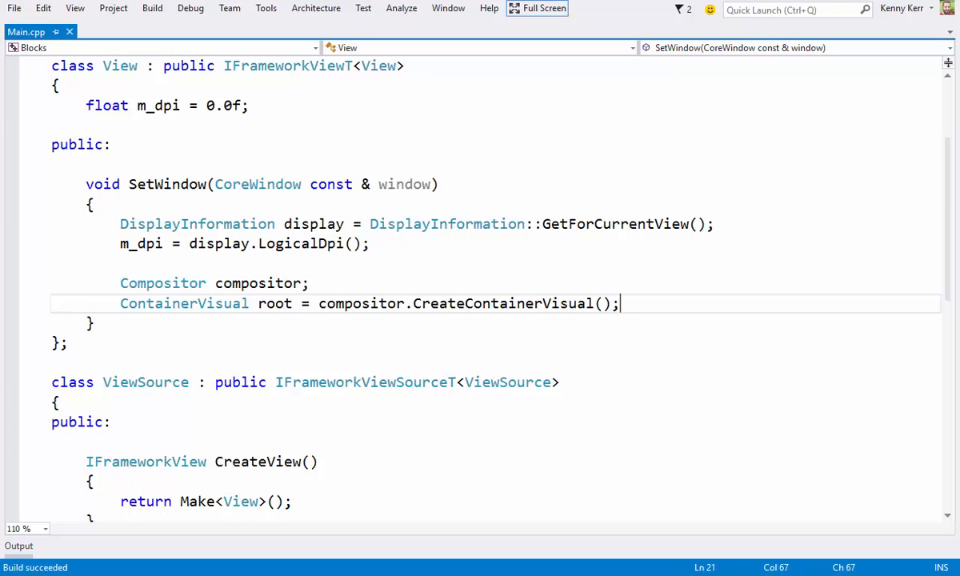
Add a CompositionTarget m_target member and set it from compositor.CreateTargetForCurrentView() after the root visual
left_click(88, 124)
key("Return")
type("Composi")
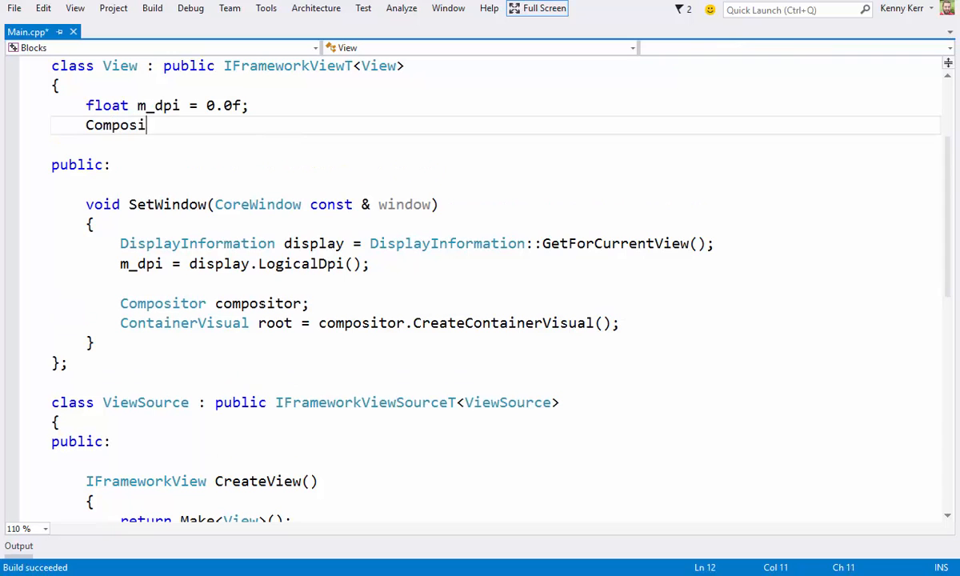
type("tionTarget m_target = nullptr;")
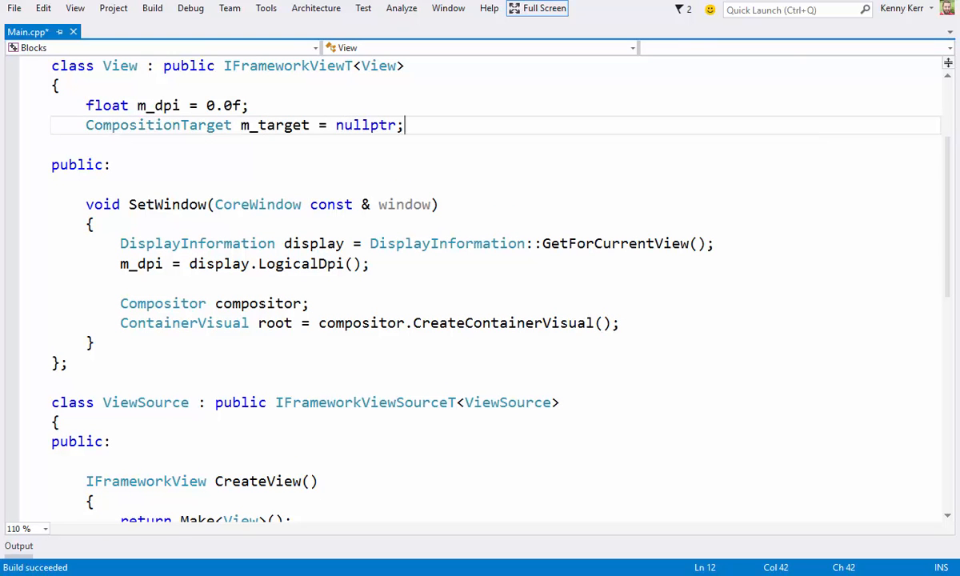
left_click(620, 323)
key("Return")
type("m")
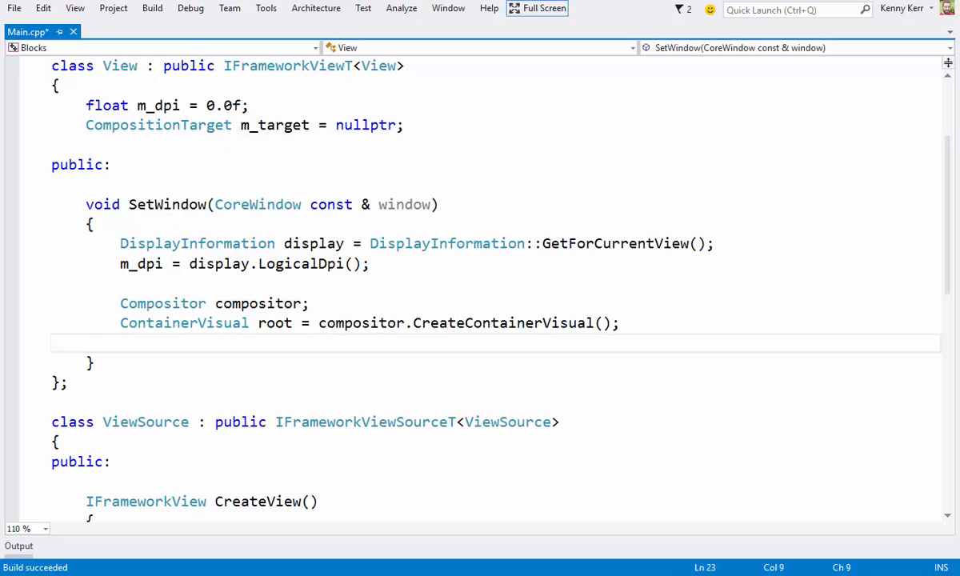
type("_target = compositor.Createta")
type("();")
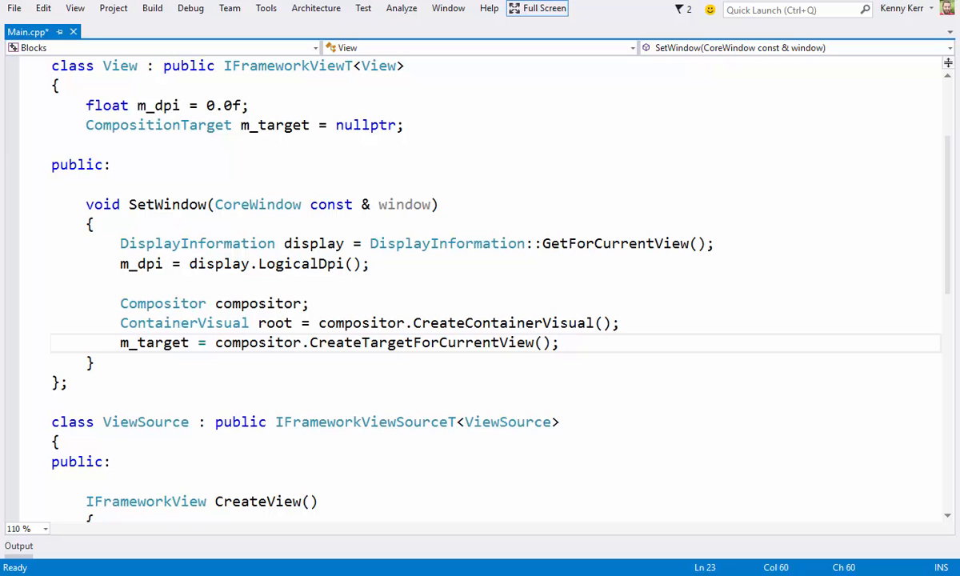
key("Return")
type("m_target.Root(root);")
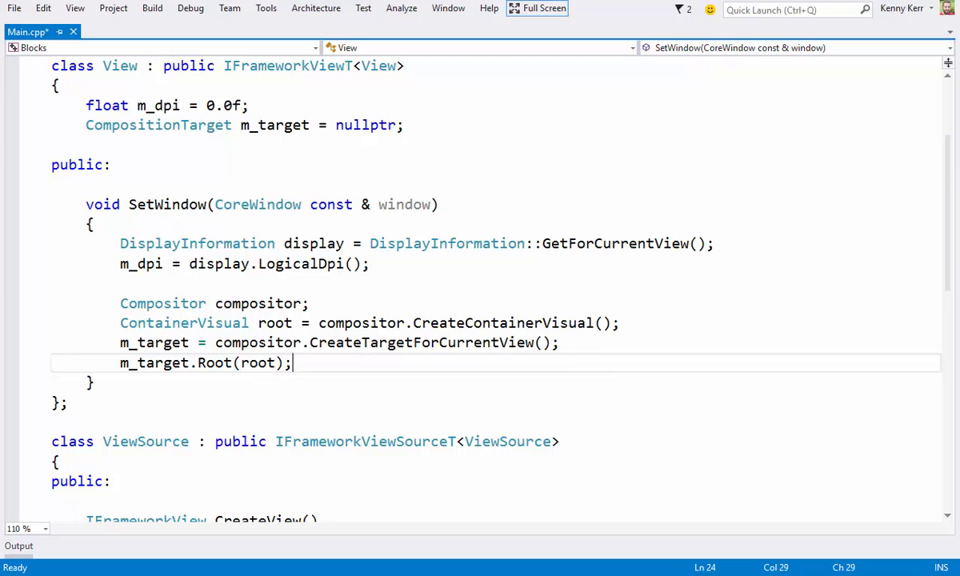
Add a VisualCollection m_children member, call m_target.Root(root) and store root.Children() in m_children, then save
key("Return")
type("VisualCollection m_children = nullptr;")
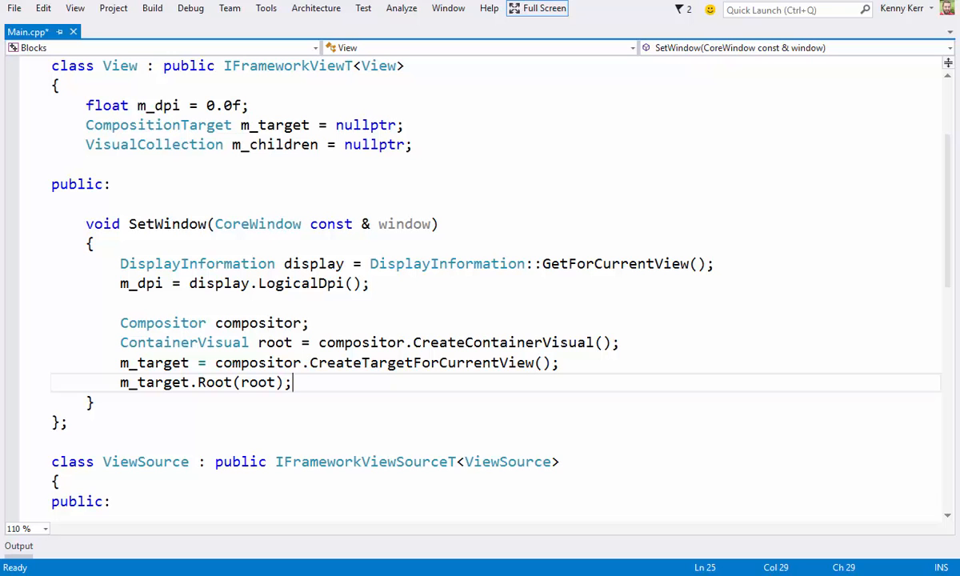
key("Return")
type("m_c")
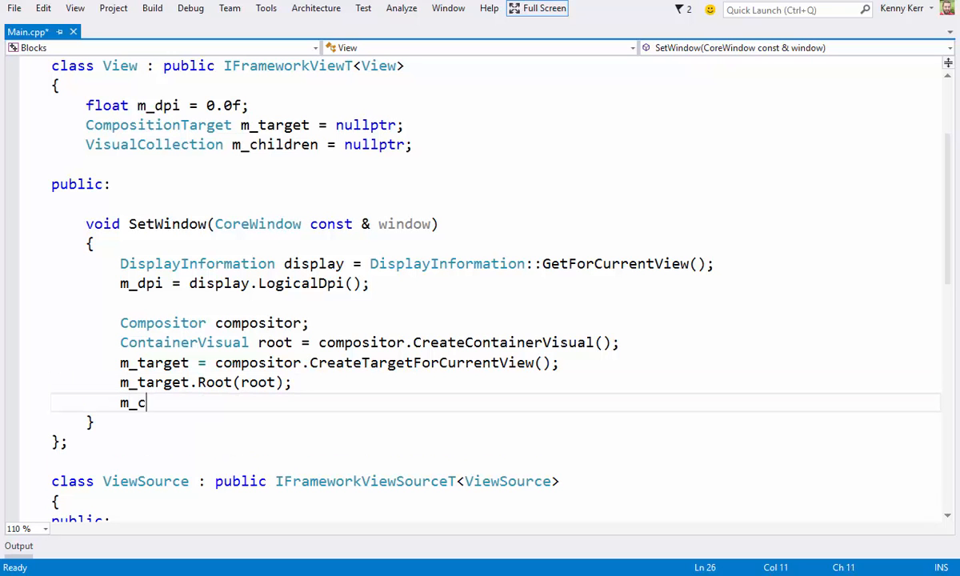
type("hildren = root.children();")
key("ctrl+s")
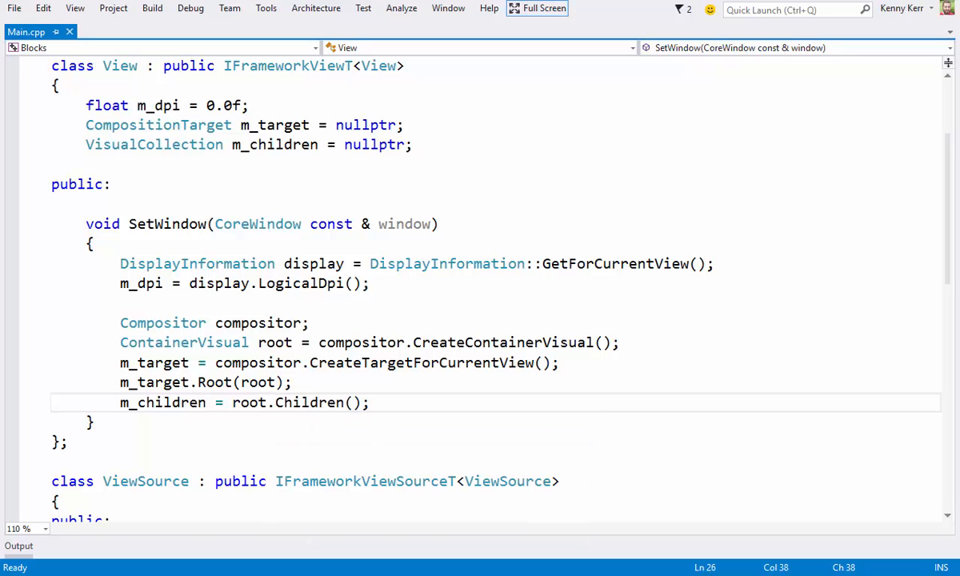
Write a display.DpiChanged lambda that sets m_dpi = display.LogicalDpi() and calls ResizeVisuals()
key("Return")
key("Return")
scroll(481, 288, "down", 3)
scroll(481, 288, "down", 5)
scroll(481, 288, "down", 1)
type("dis")
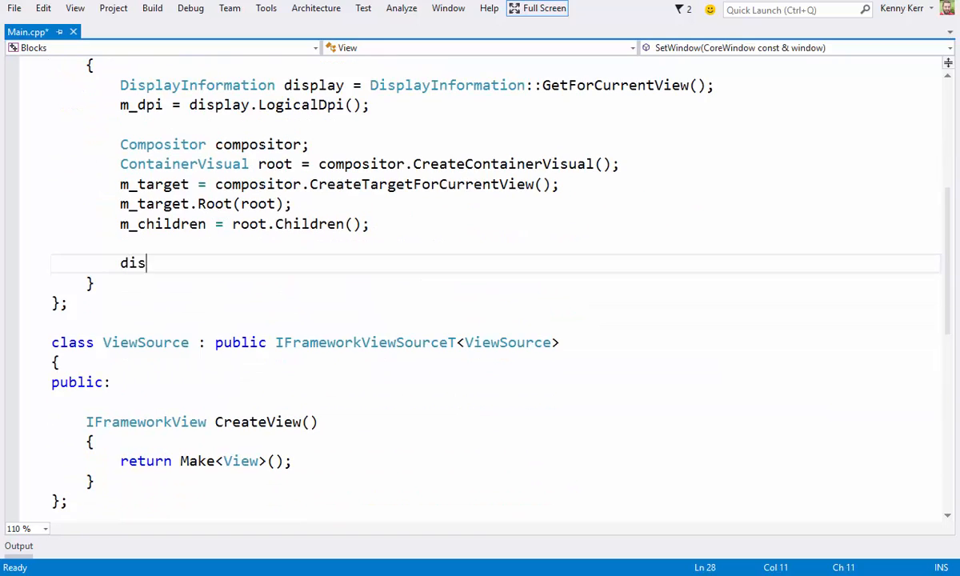
type("play.dpi([]")
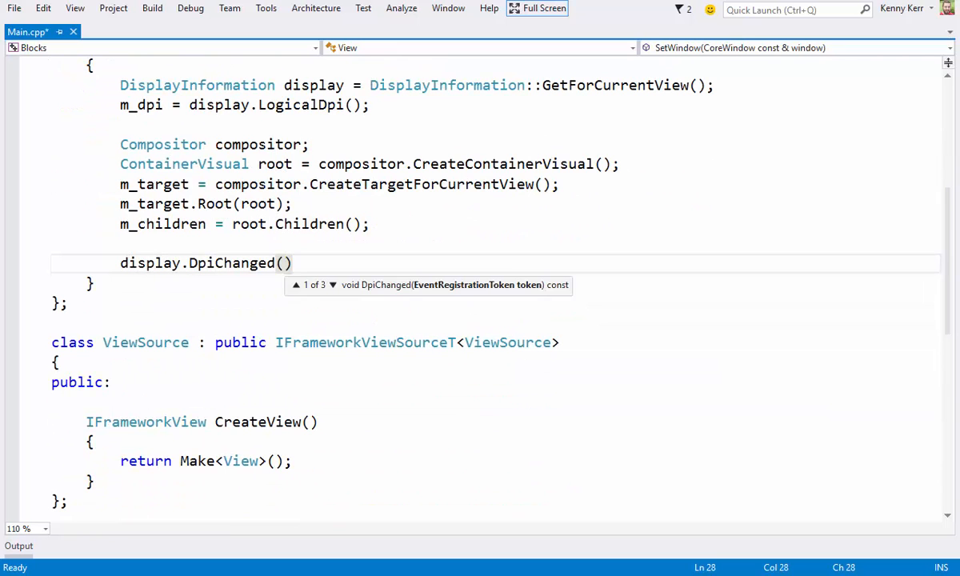
type("&(DisplayInformation const & ")
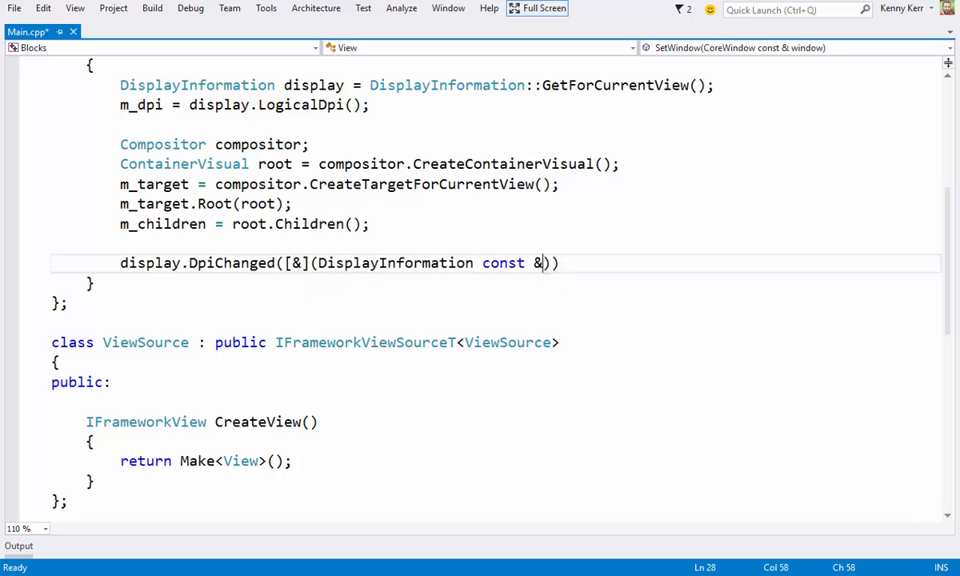
type("display, auto const &)")
key("Return")
type("{")
key("Return")
key("Down")
key("End")
type(";")
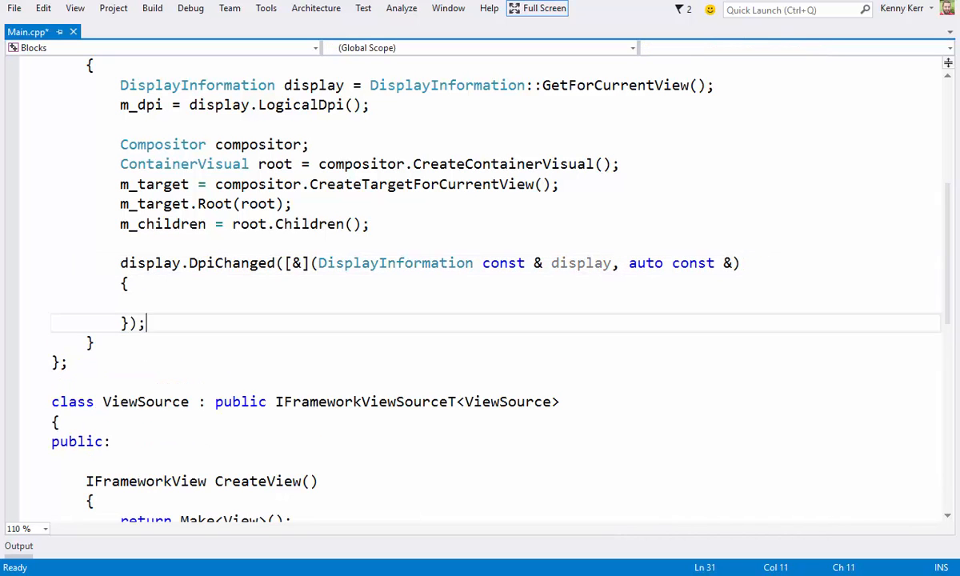
key("Up")
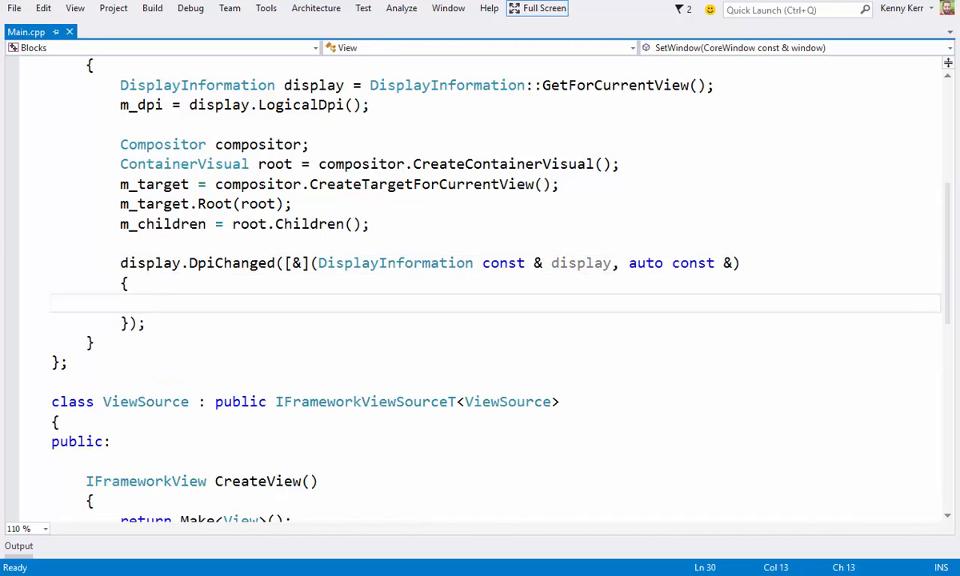
type("m_dpi = display.LogicalDpi();")
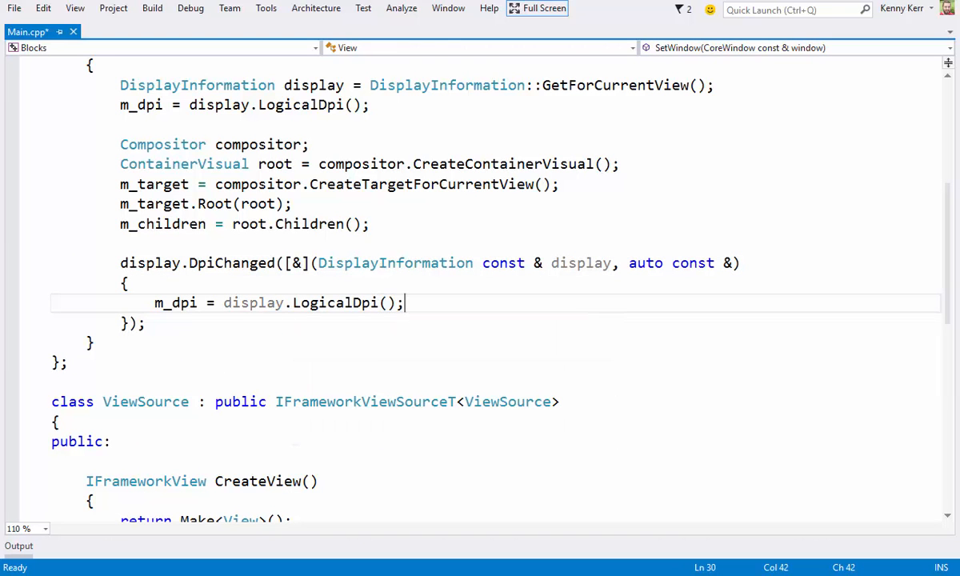
key("Return")
type("ResizeVisuals();")
Add an empty void ResizeVisuals() method after SetWindow
left_click(96, 383)
key("Return")
key("Return")
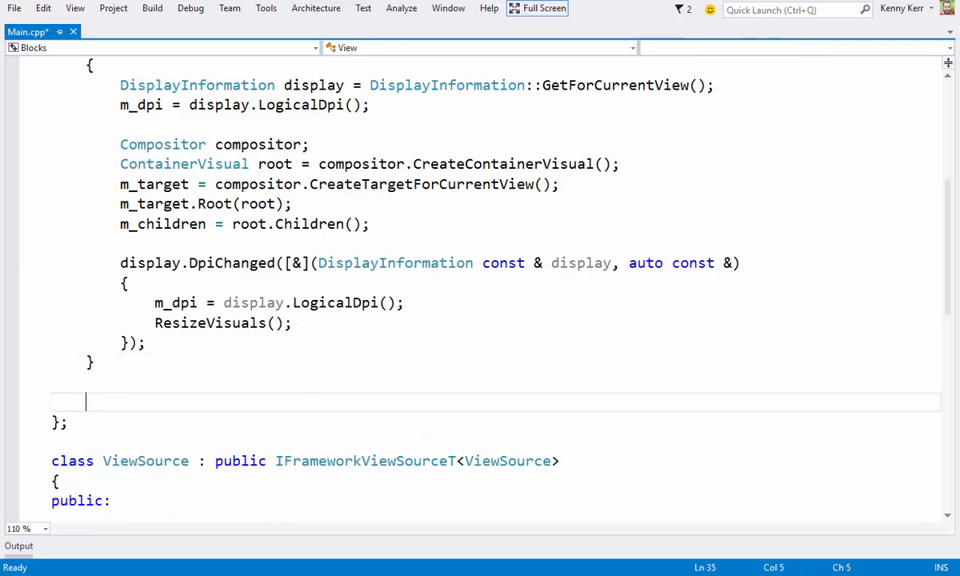
type("void ResizeVisuals()")
key("Return")
type("{")
key("Return")
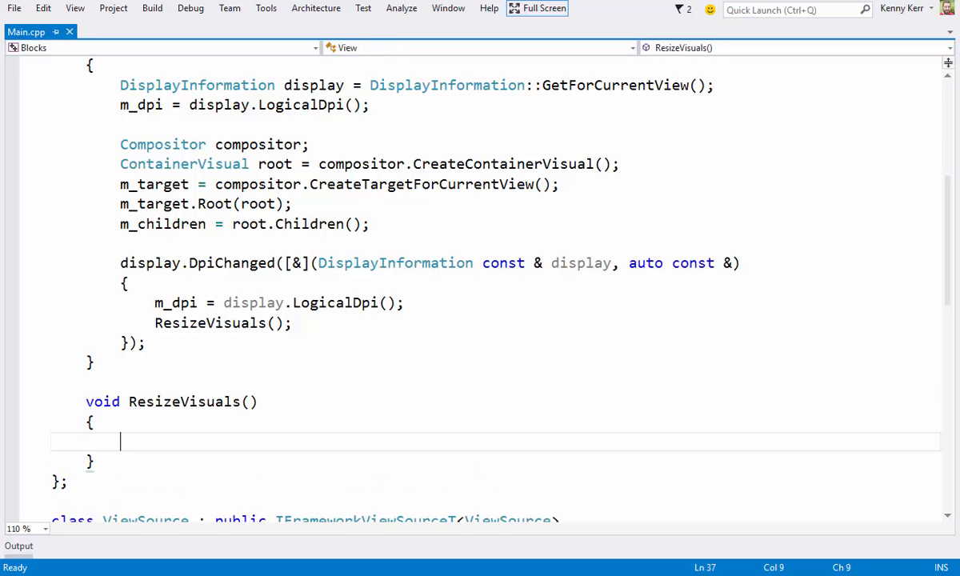
Start a window.PointerPressed lambda reading Point from args.CurrentPoint().Position(), adding using namespace Windows::Foundation
left_click(148, 343)
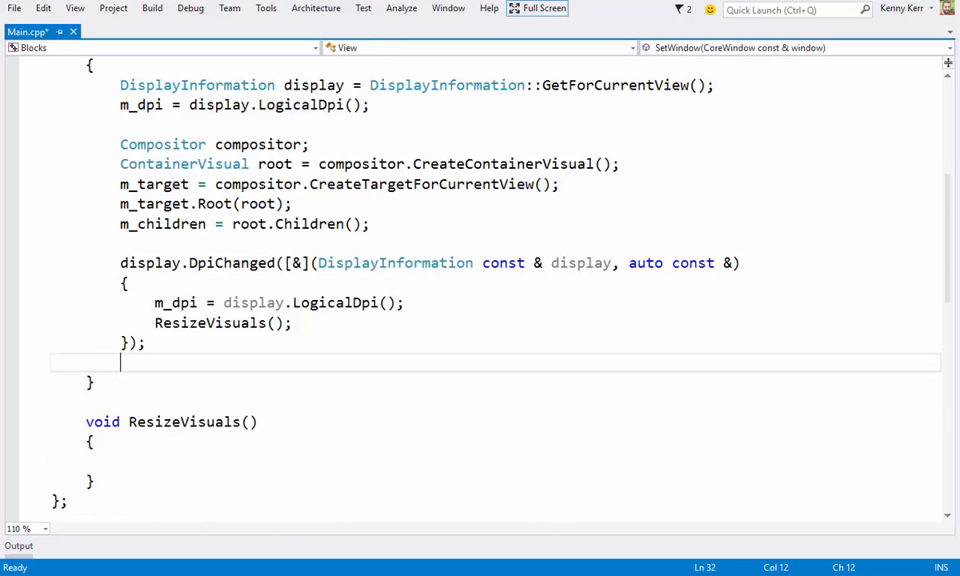
key("Return")
key("Return")
type("window.PointerPressed")
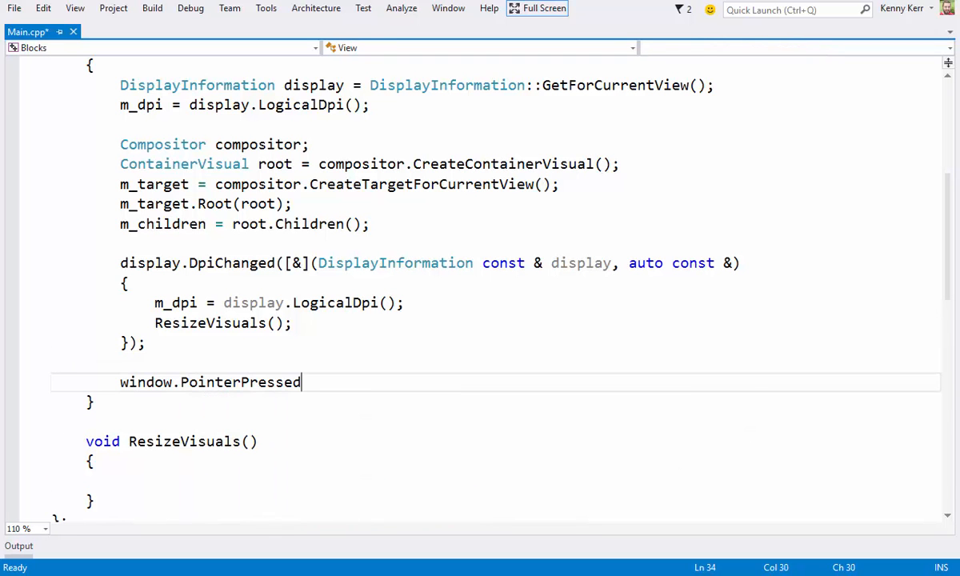
type("([&](auto const &, PointerEventArgs const & args")
key("End")
key("Return")
type("{")
key("Return")
type("});")
key("Up")
key("Return")
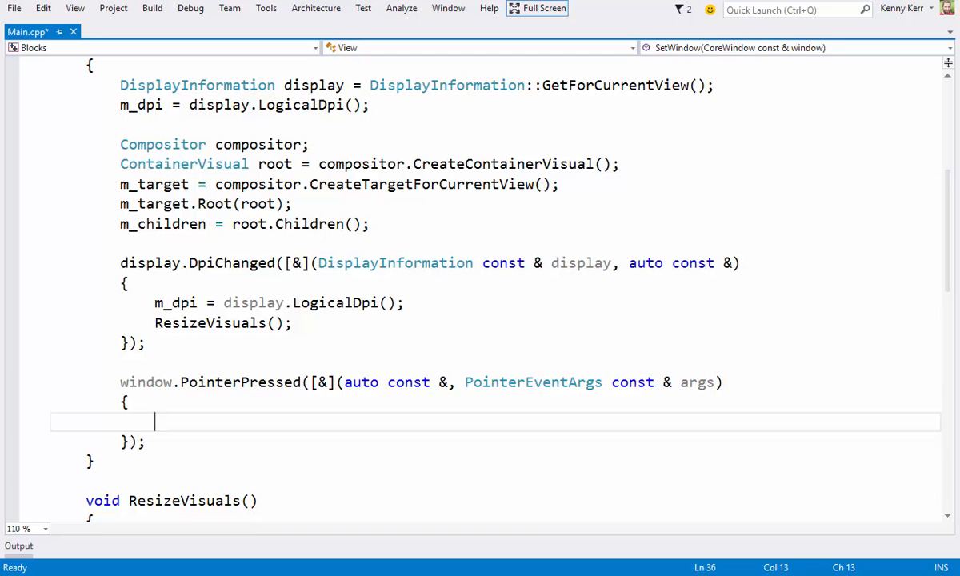
type("Point point = args.CurrentPoint().Position();")
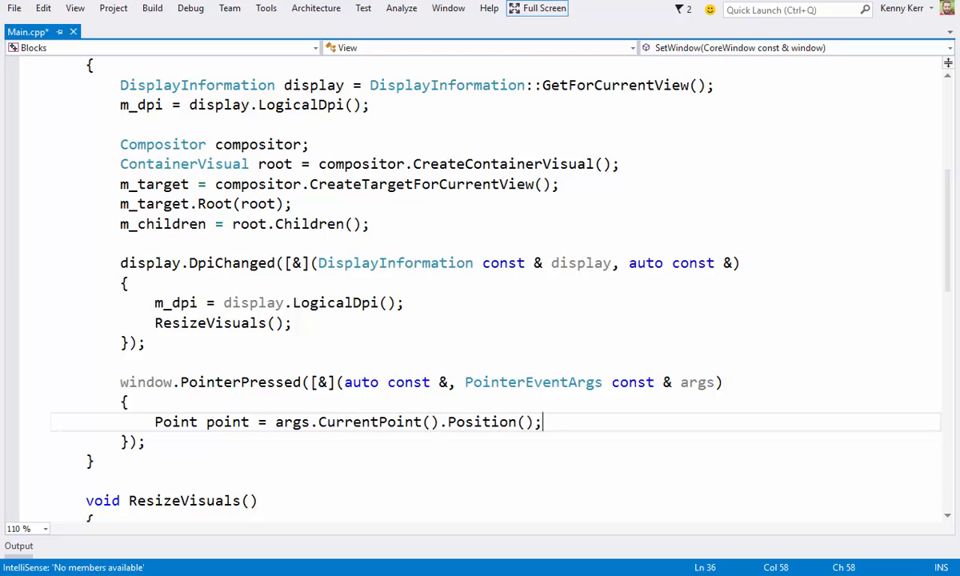
key("ctrl+Home")
key("Down")
key("Down")
key("Down")
key("End")
key("Return")
type("using namespace Windows::Foundation;")
scroll(480, 288, "down", 5)
Branch on args.KeyModifiers() == VirtualKeyModifiers::Control with an else block, adding using namespace Windows::System
left_click(405, 66)
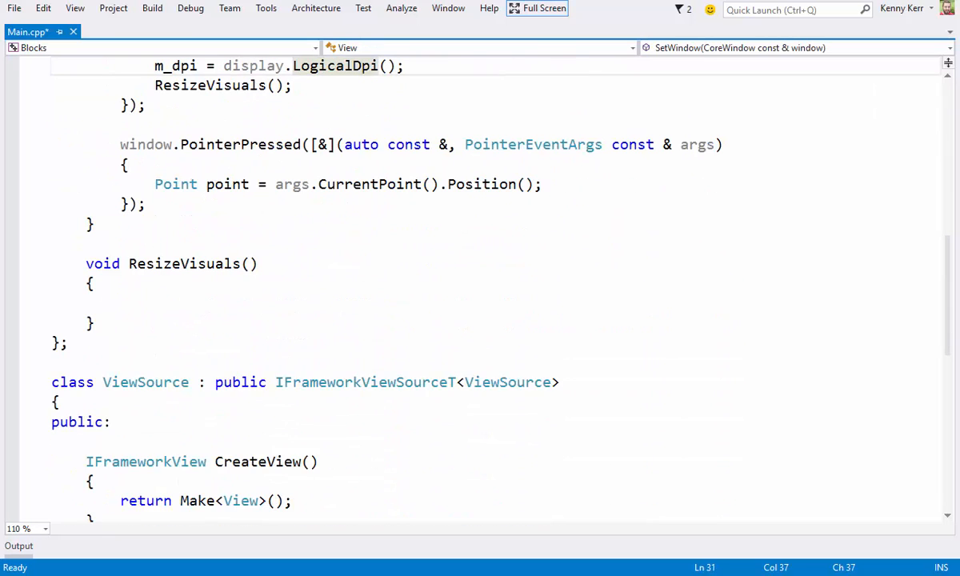
key("Down")
key("Down")
key("Down")
key("End")
key("Return")
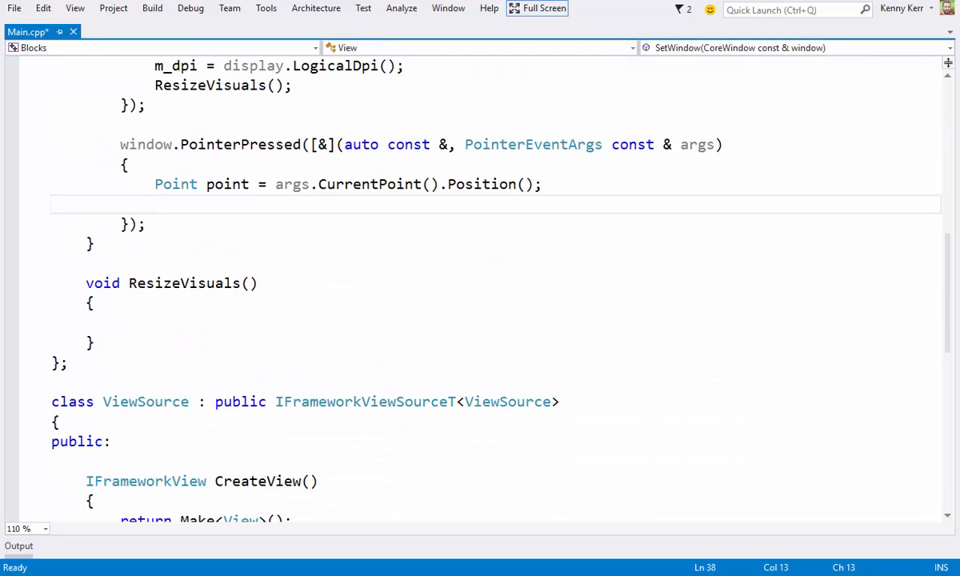
key("Return")
type("if (args.K")
key("Tab")
type("() == VirtualKeyModifiers")
type("::Control")
key("Return")
type("{ } else {")
key("Return")
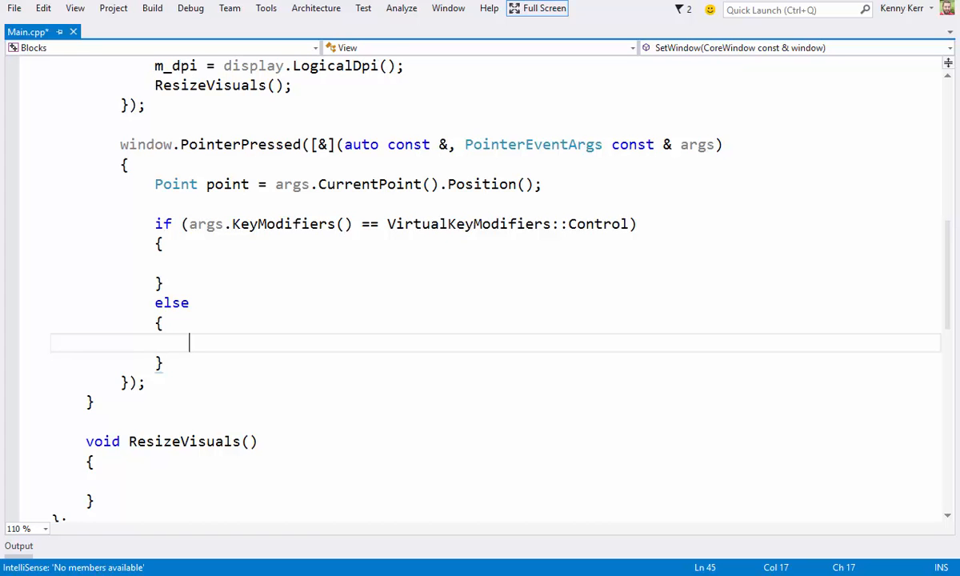
key("ctrl+Home")
key("End")
key("Return")
type("using nam")
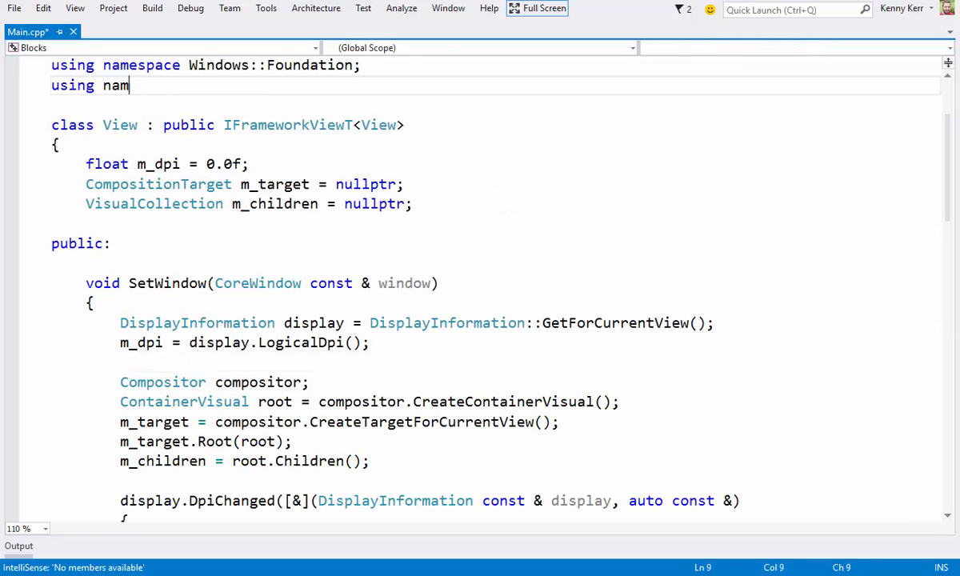
type("espace Windows::Sy")
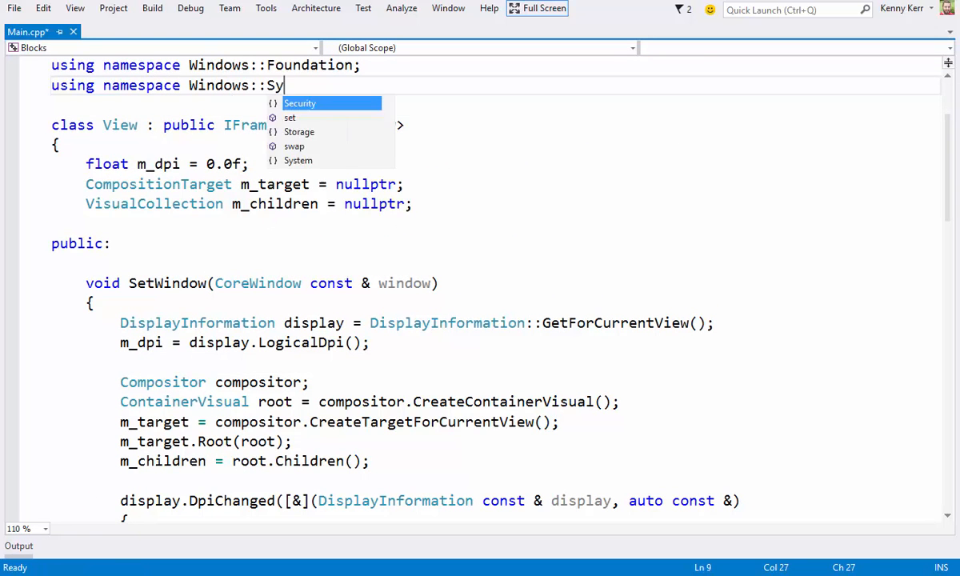
type("stem;")
key("Page_Down")
key("Page_Down")
key("Page_Down")
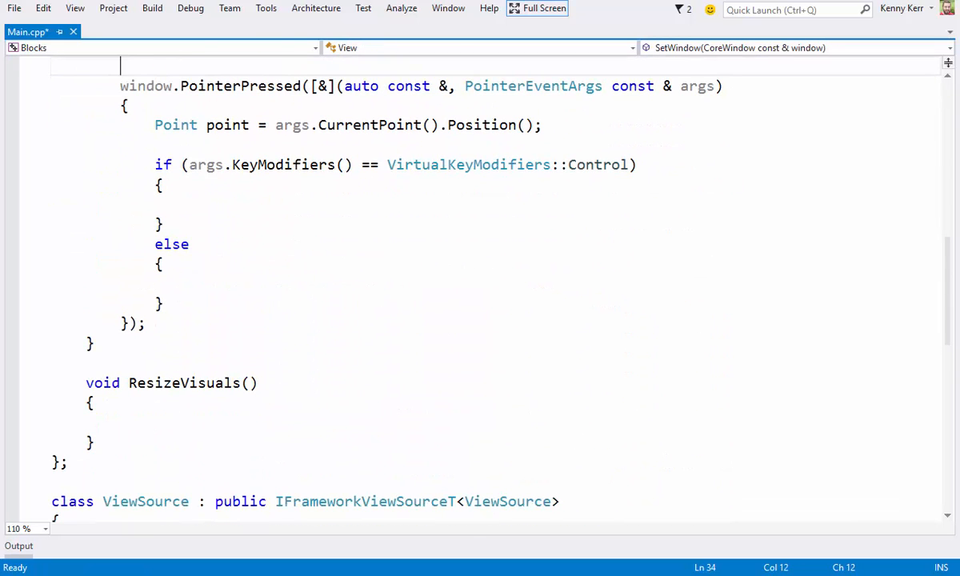
Call AddVisual(point) in the Control branch and SelectVisual(point) otherwise, and save the file
key("Down")
key("Down")
key("Down")
key("Down")
key("Down")
key("Down")
key("Down")
key("Down")
key("ctrl+s")
type("AddVisual()")
key("Left")
type("point")
key("Down")
key("Down")
key("Down")
key("Down")
type("SelectVisual(point);")
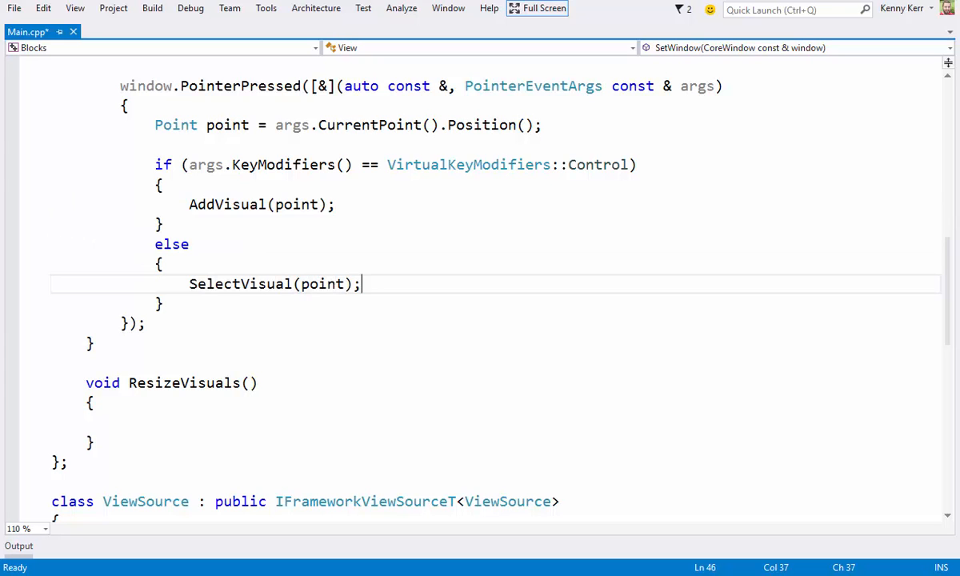
Add empty void AddVisual(Point point) and void SelectVisual(Point point) methods below SetWindow and save
key("Down")
key("Down")
key("Down")
key("Return")
type("void AddVisual(Point point")
key("End")
key("Return")
type("{")
key("Return")
key("Return")
type("void ")
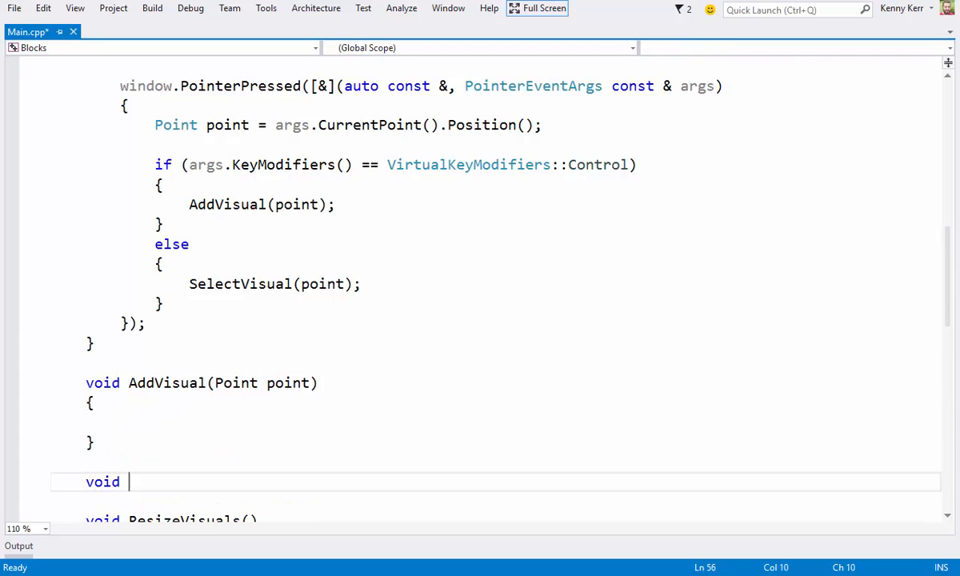
type("SelectVisual(Point point")
key("End")
key("Return")
type("{")
key("Return")
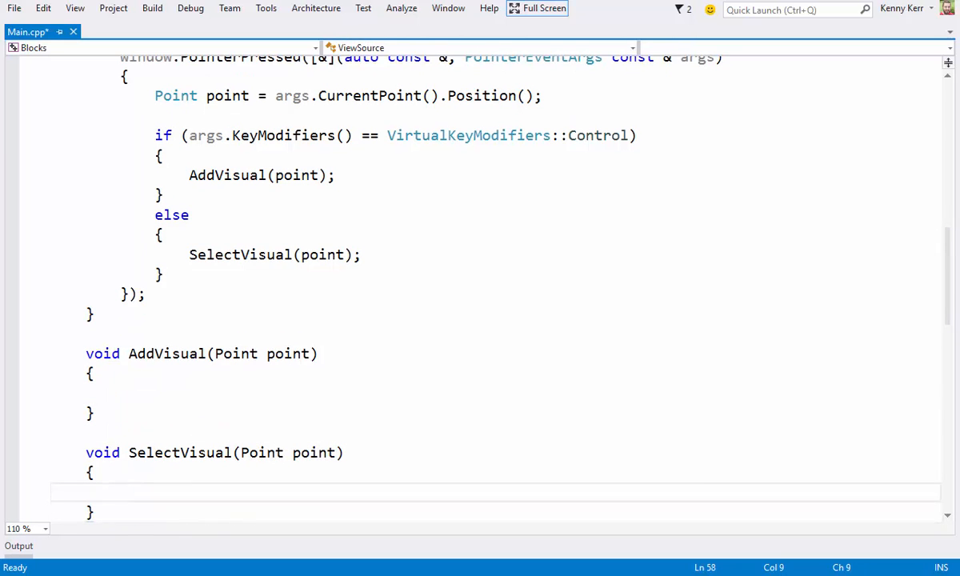
key("ctrl+s")
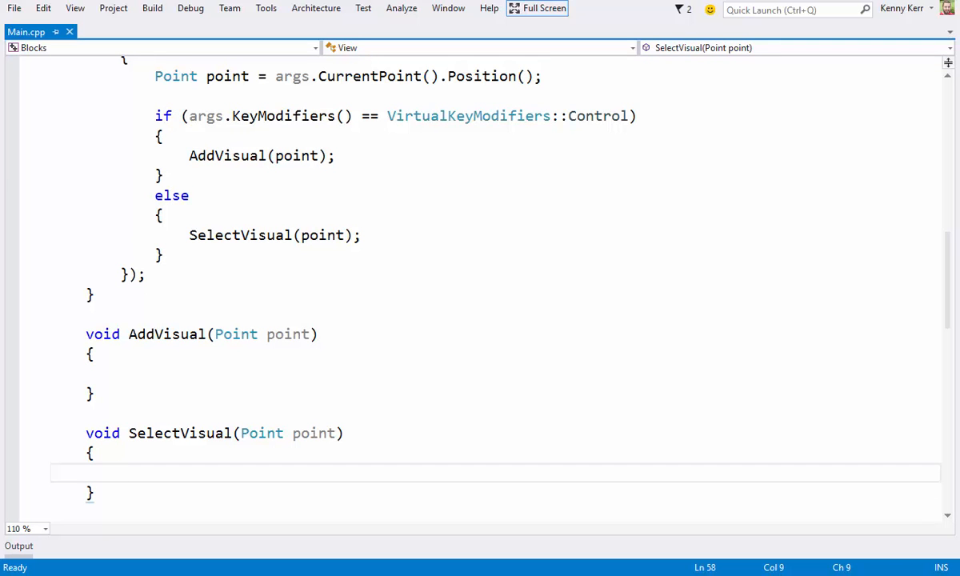
Have AddVisual get the Compositor from m_children and call CreateSolidColorVisual, then save
key("Up")
key("Up")
key("Up")
type("Compositor composit")
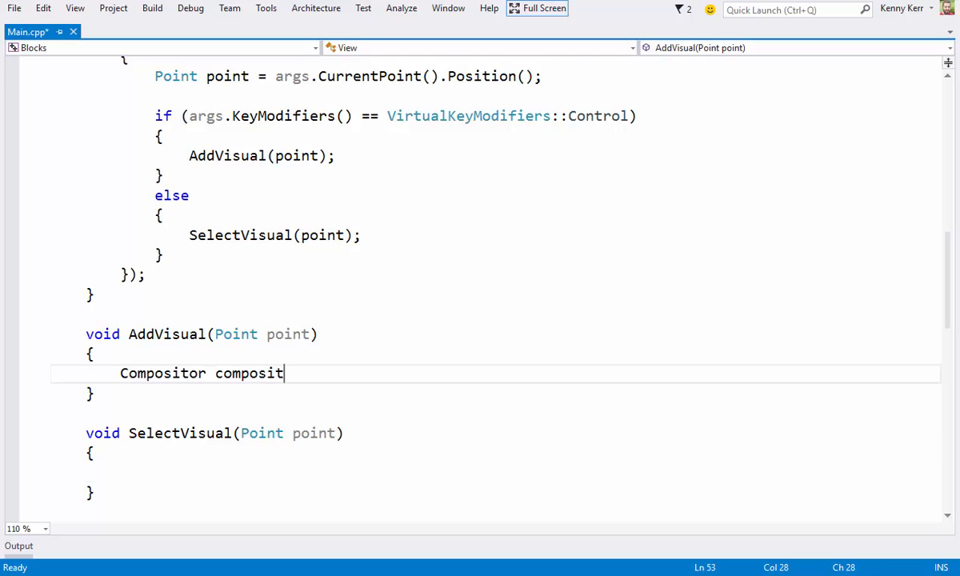
type("or = m_children.com")
key("Tab")
type("();")
key("ctrl+s")
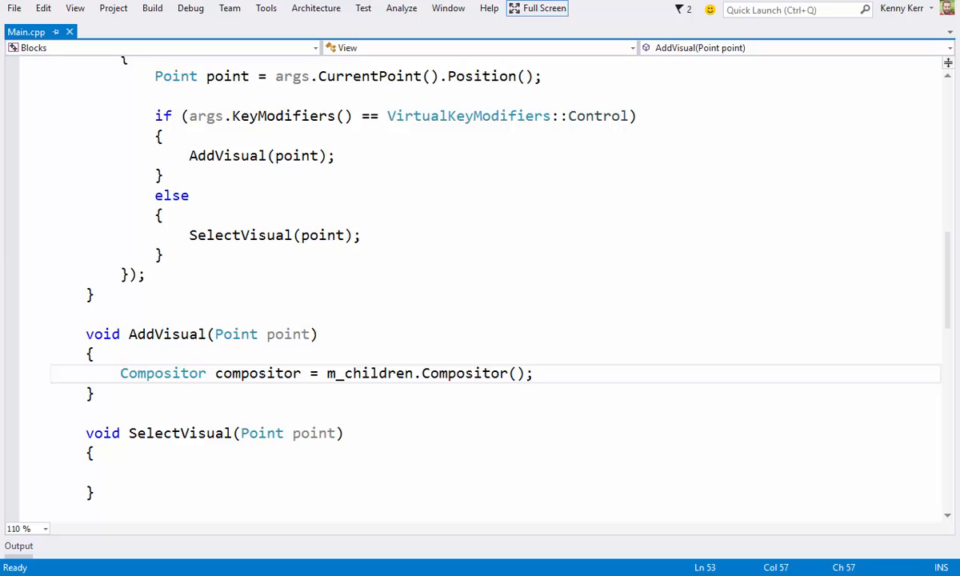
key("Return")
type("SolidColorVisual visual = compositor.Createsol")
key("Tab")
type("();")
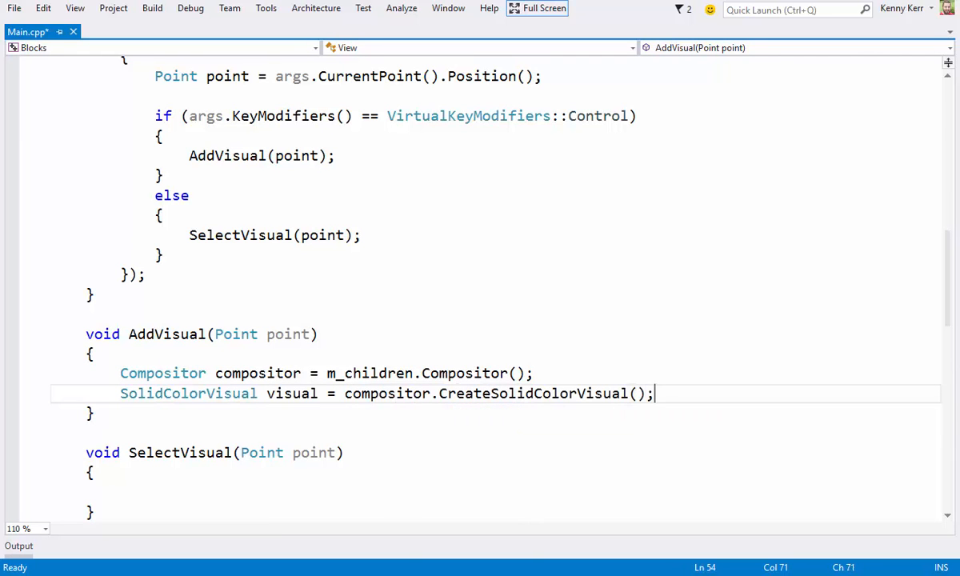
Declare an empty static Color colors[] = { } array below the visual creation
key("Return")
key("Return")
type("static Color colors[] =")
key("Return")
type("{")
key("Return")
scroll(480, 320, "down", 5)
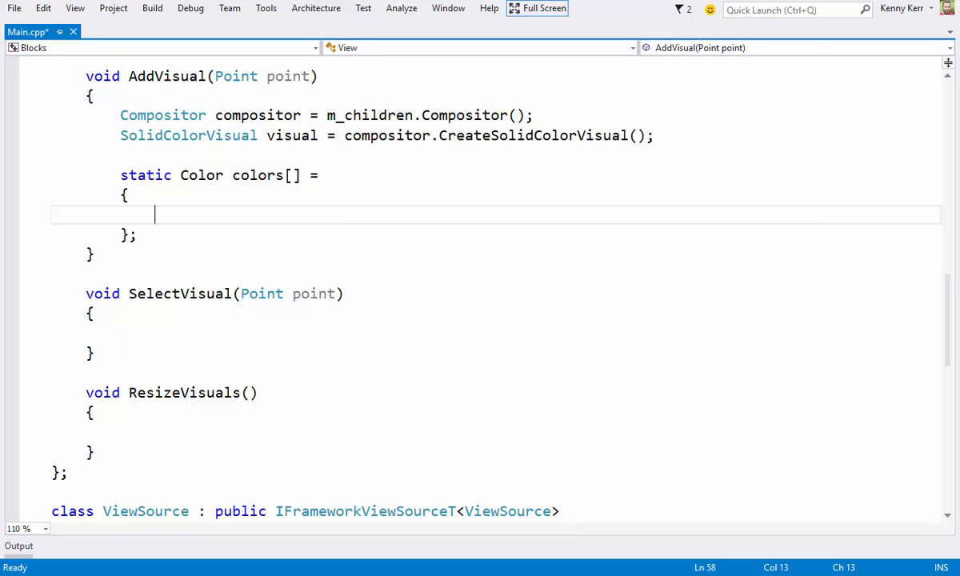
Add using namespace Windows::UI at the top and paste four Color entries into the colors array
key("ctrl+Home")
key("End")
key("Return")
type("using namespace Windows::UI")
key("Page_Down")
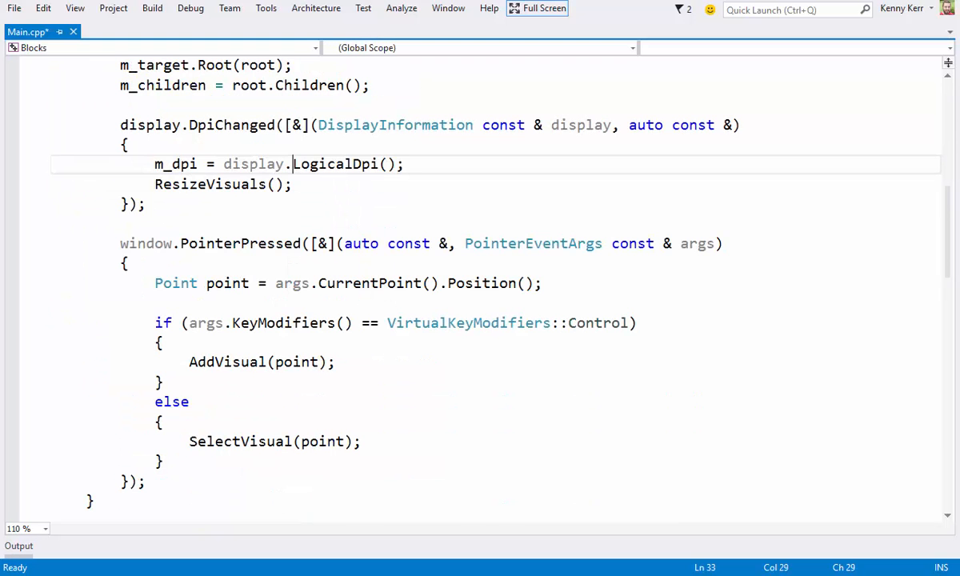
key("Page_Down")
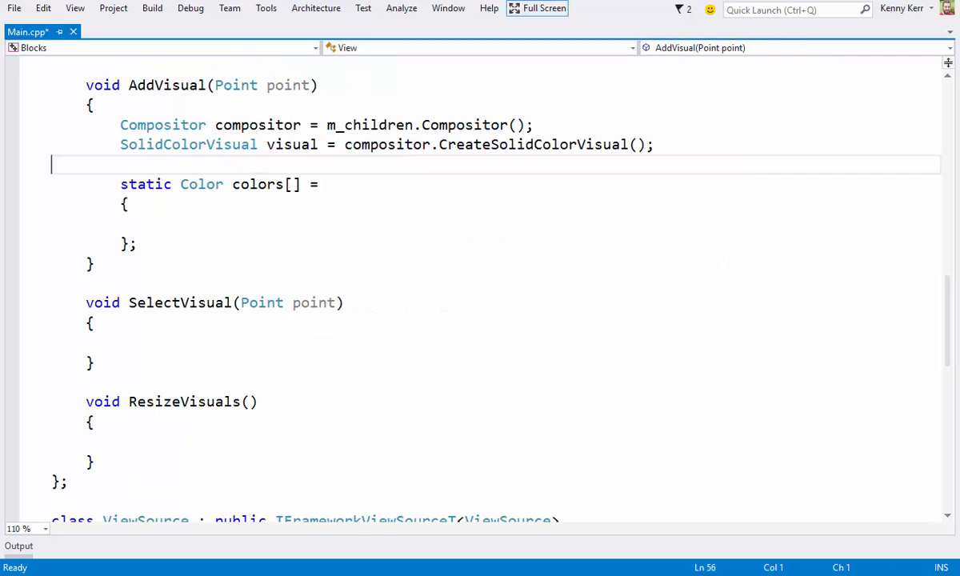
type("{ 0xDC, 0x5B, 0x9B, 0xD5 }, { 0xDC, 0xED, 0x7D, 0x31 }, { 0xDC, 0x70, 0xAD, 0x47 }, { 0xDC, 0xFF, 0xC0, 0x00 }")
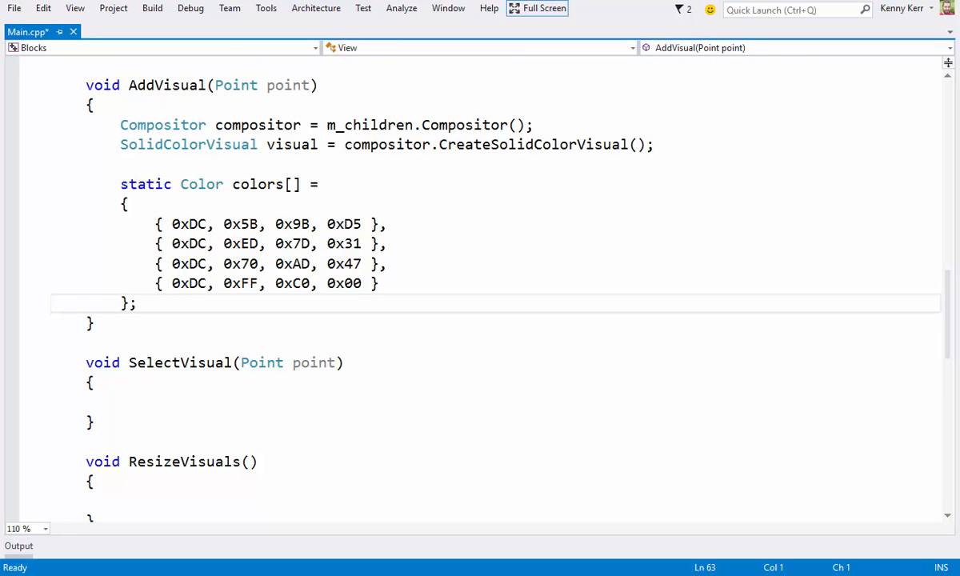
Add a static last counter, compute the next index, and set visual.Color(colors[next])
key("End")
key("Return")
key("Return")
type("static unsigned last = 0;")
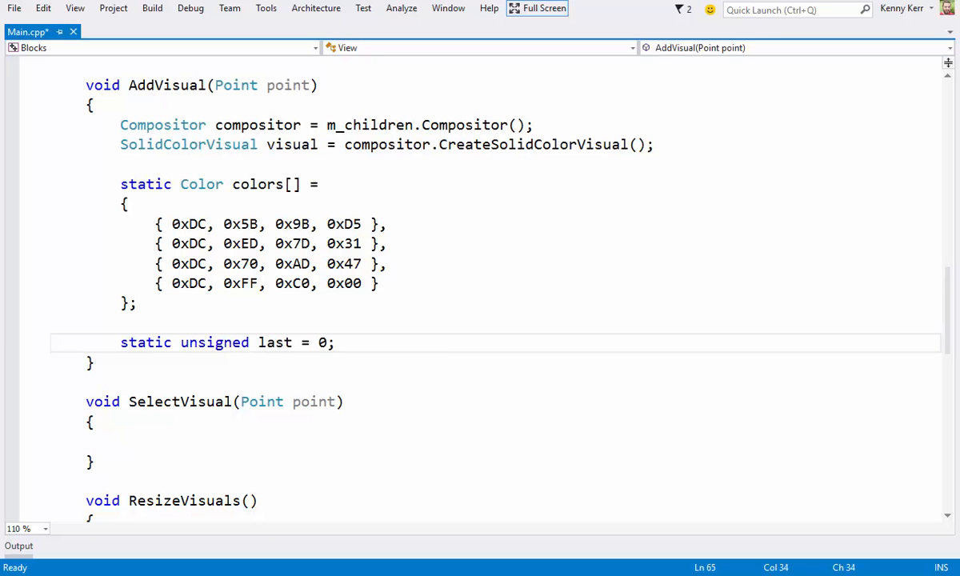
key("Return")
type("u")
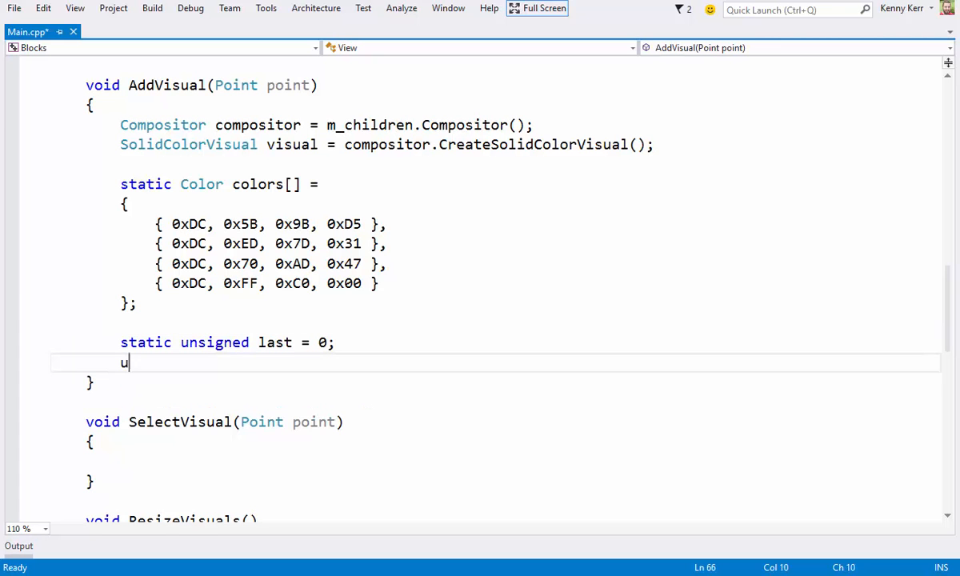
type("nsigned next = ++last % _countof(co")
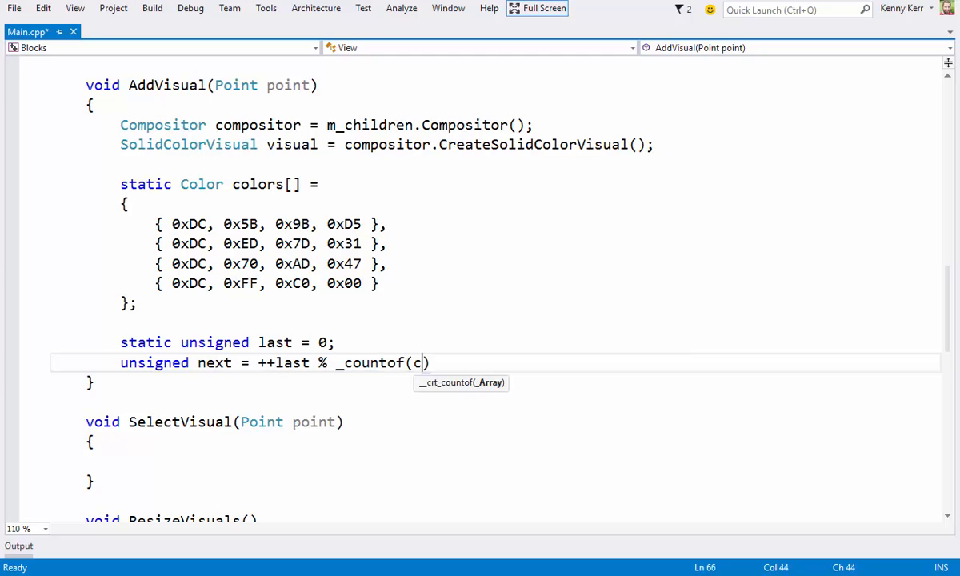
type("lors);")
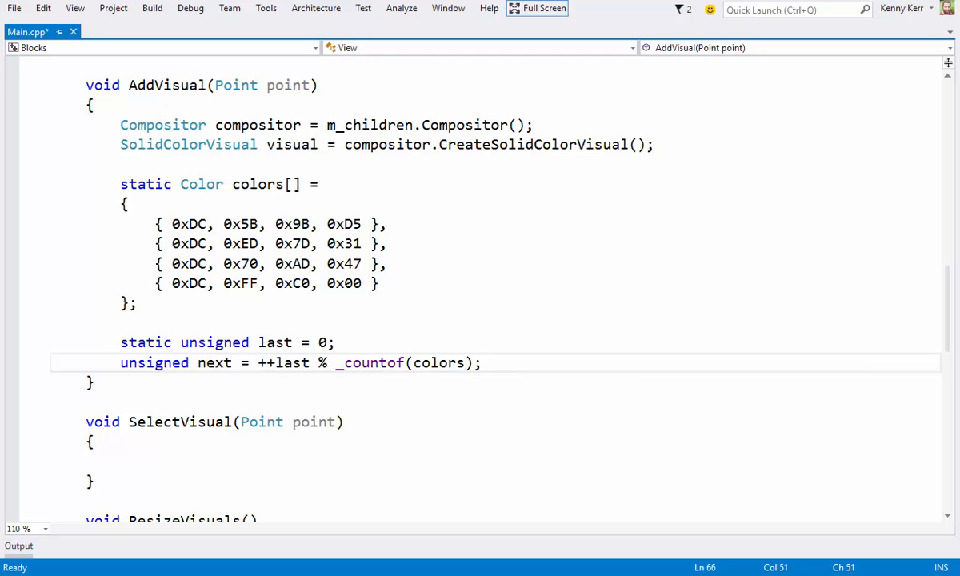
key("Return")
type("v")
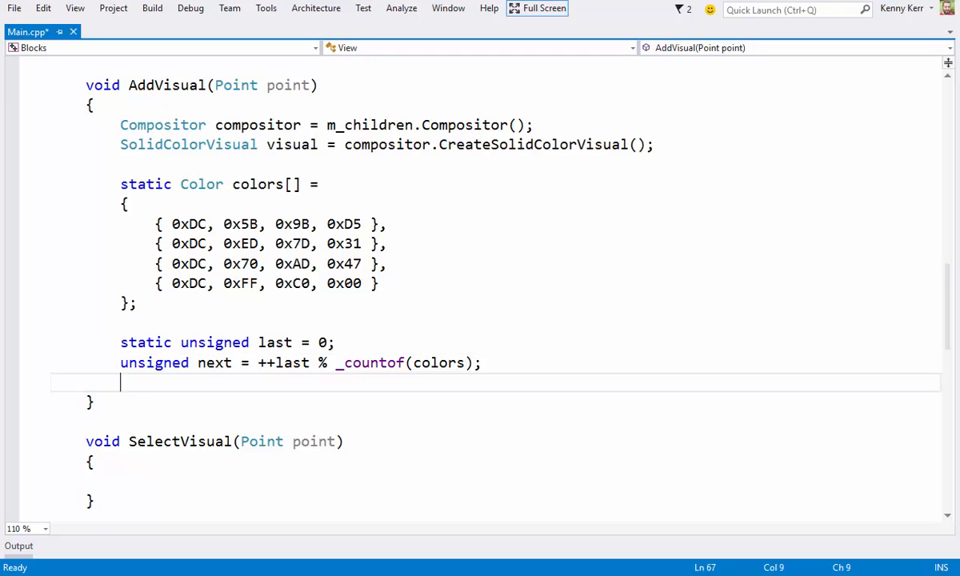
type("isual.Color()colors[]next]);")
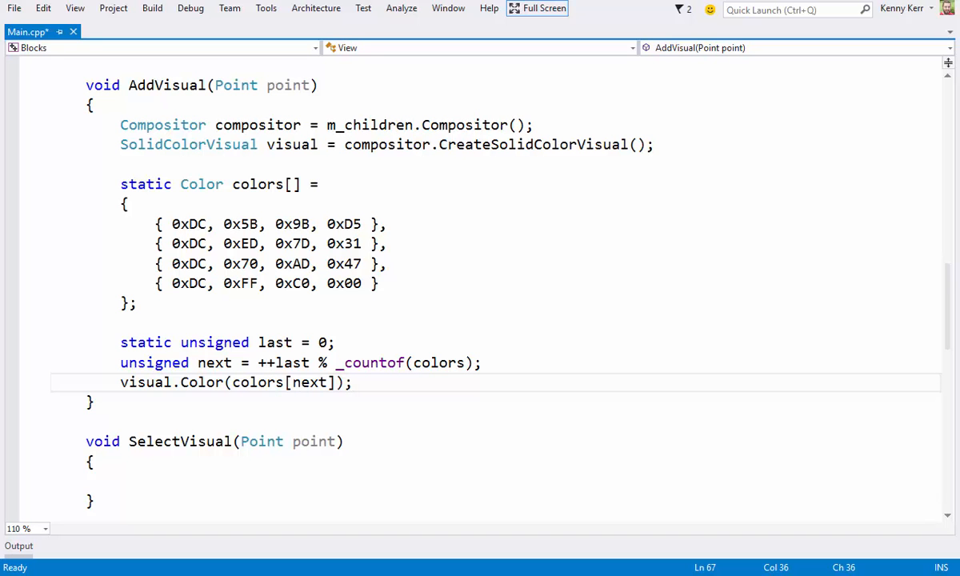
Declare static float const BlockSize = 100.0f above class View
key("ctrl+Home")
key("Return")
type("s")
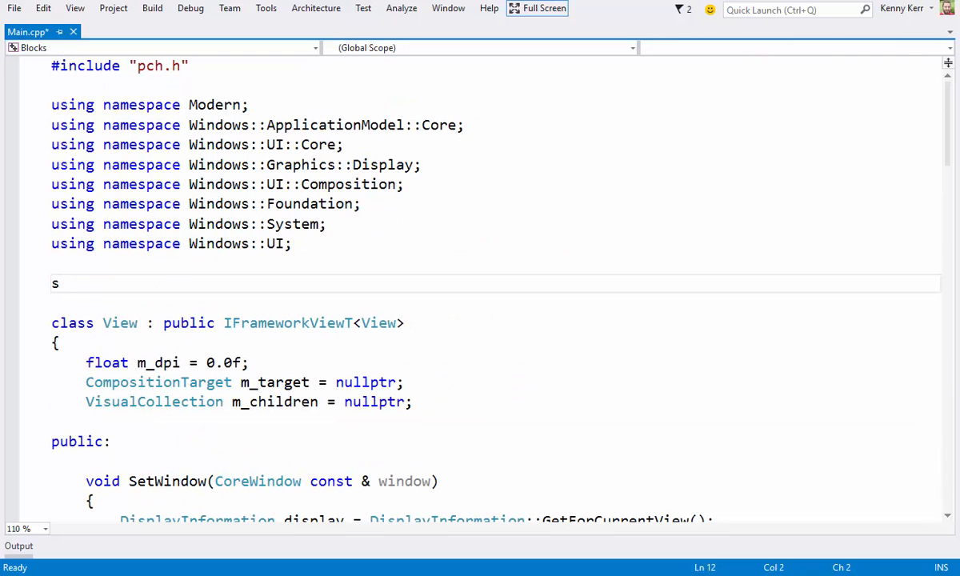
type("tatic float const BlockSize = 100.0f;")
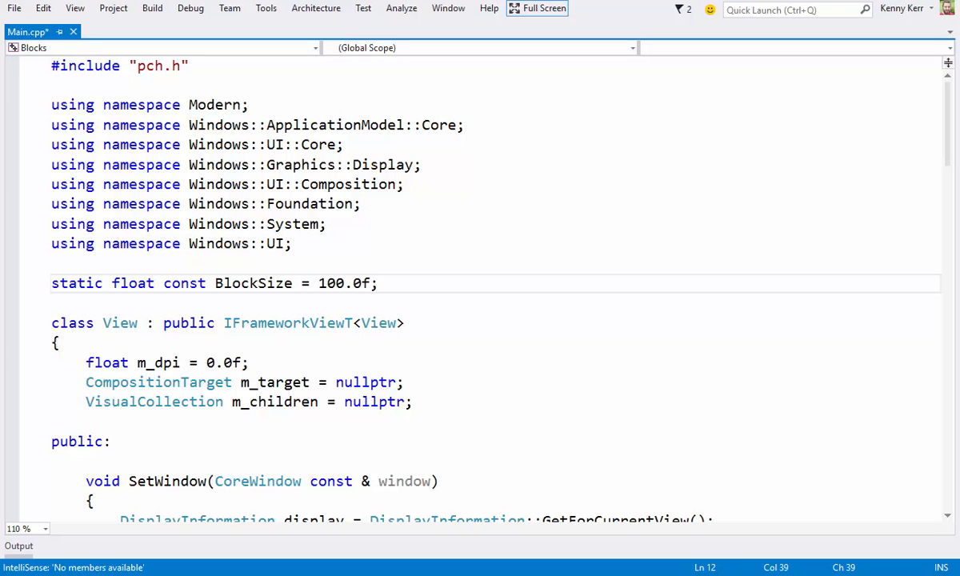
Declare static float PhysicalToLogical and LogicalToPhysical helper functions with empty bodies below BlockSize
key("Return")
key("Return")
type("static float ")
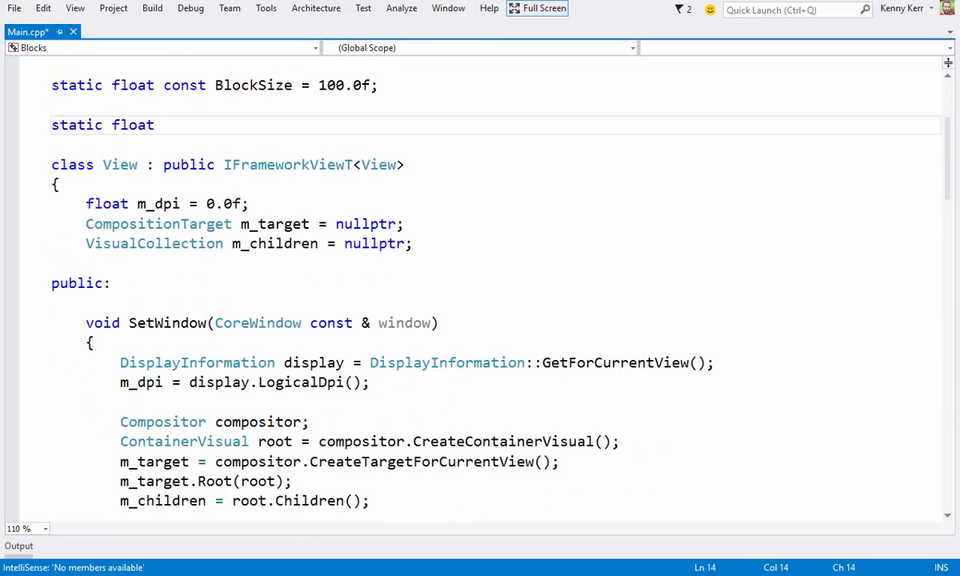
type("PhysicalToLogical(float pixel, float dpi)")
key("Return")
type("{")
key("Return")
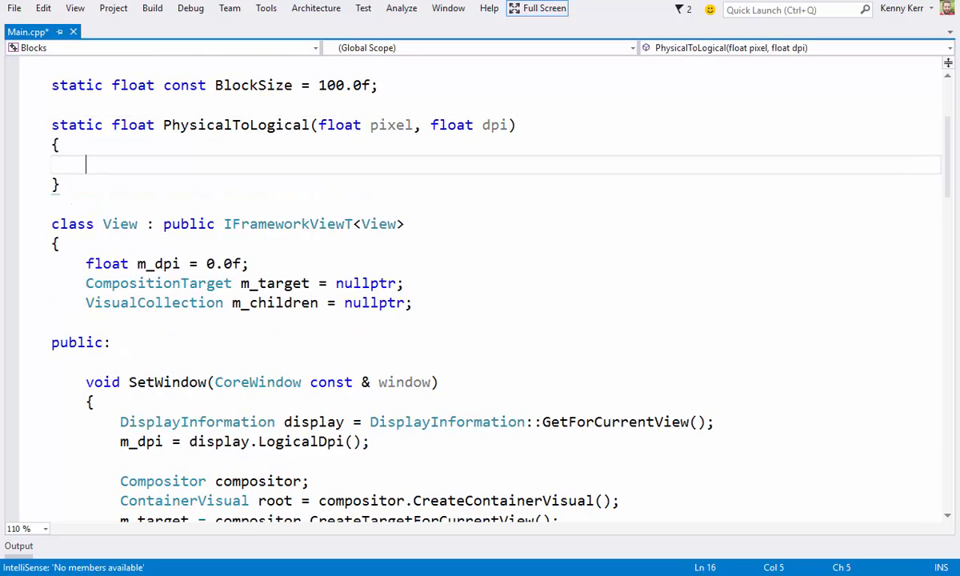
key("Down")
key("End")
key("Return")
key("Return")
type("static float LogicalToPhysical(float pixel, float dpi)")
key("Return")
type("{")
key("Return")
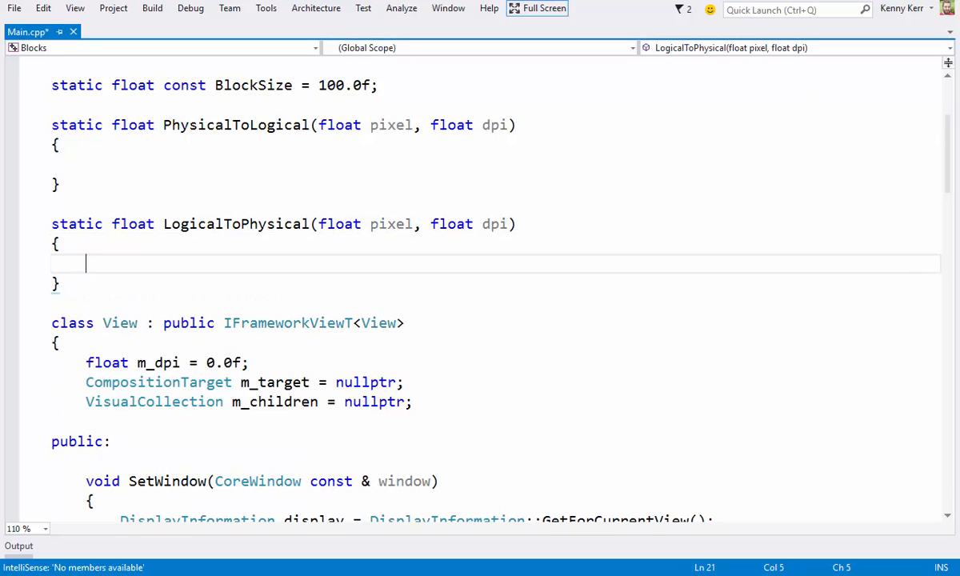
Fill the bodies with return pixel * 96.0f / dpi and return pixel * dpi / 96.0f
left_click(86, 164)
type("eturn pixel * 96.")
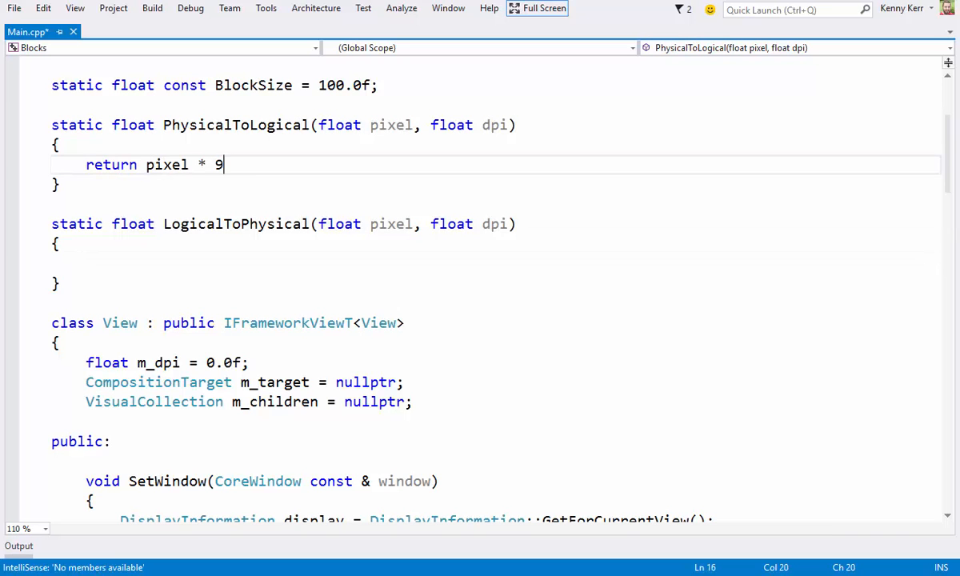
type("0f / dpi;")
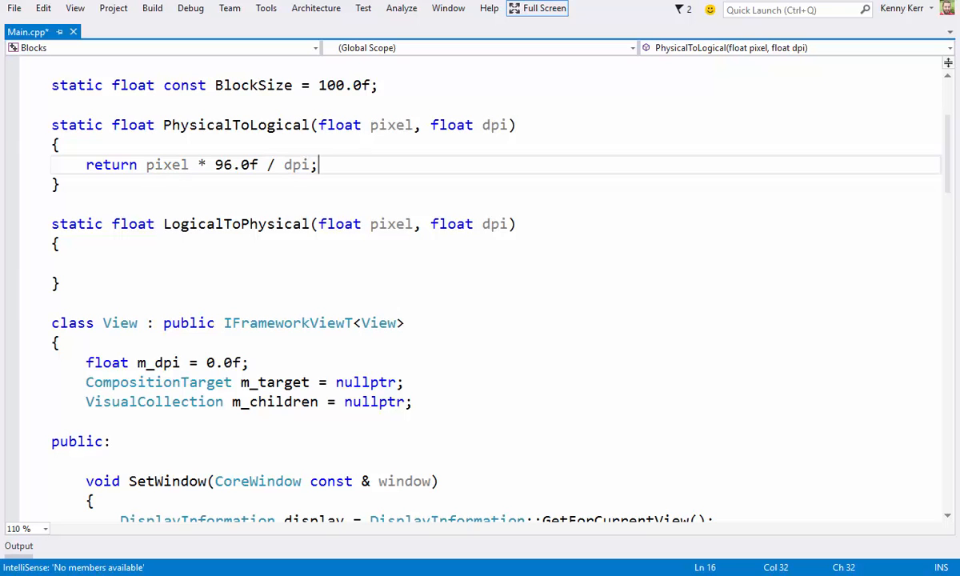
key("Down")
key("Down")
key("Down")
type("return pixel *  ")
type("dpi / 96.0f;")
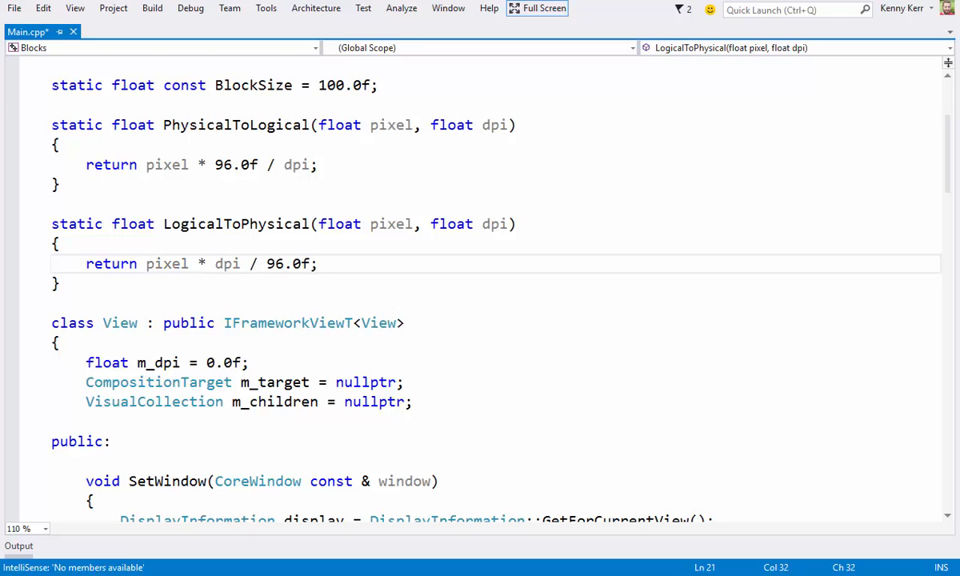
key("ctrl+Down")
key("ctrl+Down")
key("ctrl+Down")
key("ctrl+Down")
key("ctrl+Down")
key("ctrl+Down")
key("ctrl+Down")
key("ctrl+Down")
key("ctrl+Down")
key("ctrl+Down")
key("ctrl+Down")
key("ctrl+Down")
key("ctrl+Down")
key("ctrl+Down")
key("ctrl+Down")
key("ctrl+Down")
key("ctrl+Down")
key("ctrl+Down")
key("ctrl+Down")
key("ctrl+Down")
key("ctrl+Down")
Start the visual.Size call with an opened brace initializer at the end of AddVisual
key("Down")
key("Down")
key("Down")
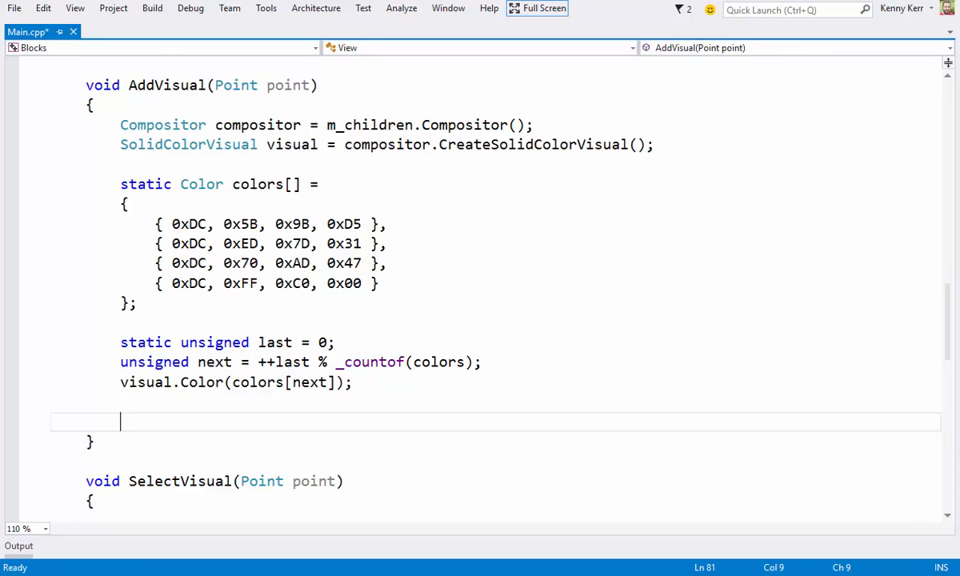
type("visual.Size(Vector2")
key("Return")
type("{")
key("Return")
key("Return")
type("});")
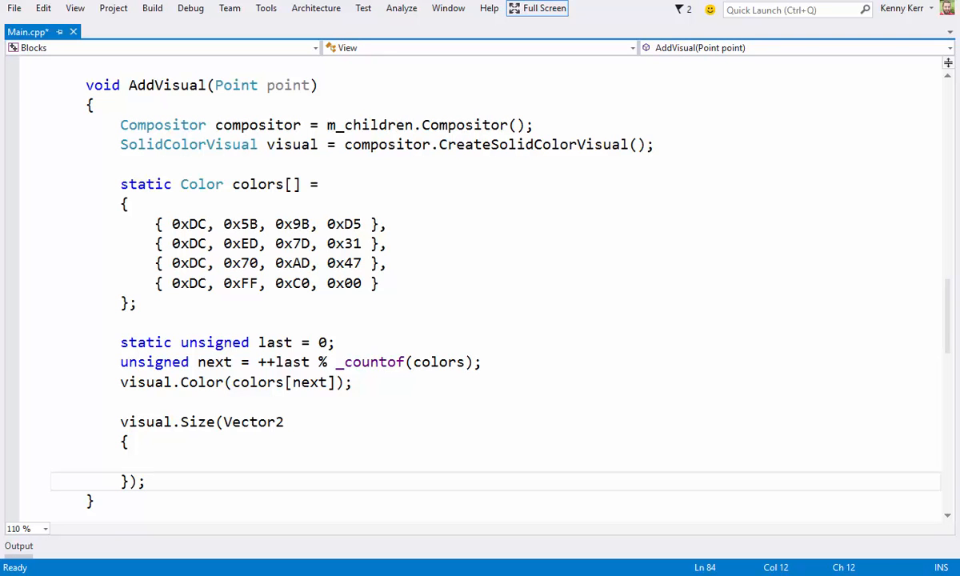
Add using namespace Windows::Foundation::Numerics below the using directives
key("ctrl+Home")
left_click(291, 244)
key("Return")
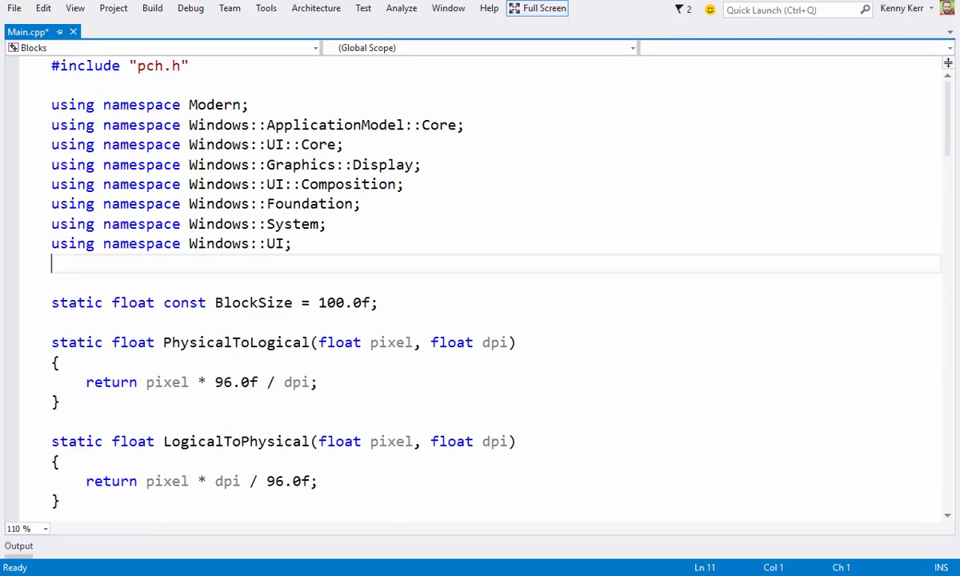
type("using namespace Windows::Fou")
key("Tab")
type("::N")
key("Tab")
type(";")
key("Page_Down")
key("Page_Down")
key("Page_Down")
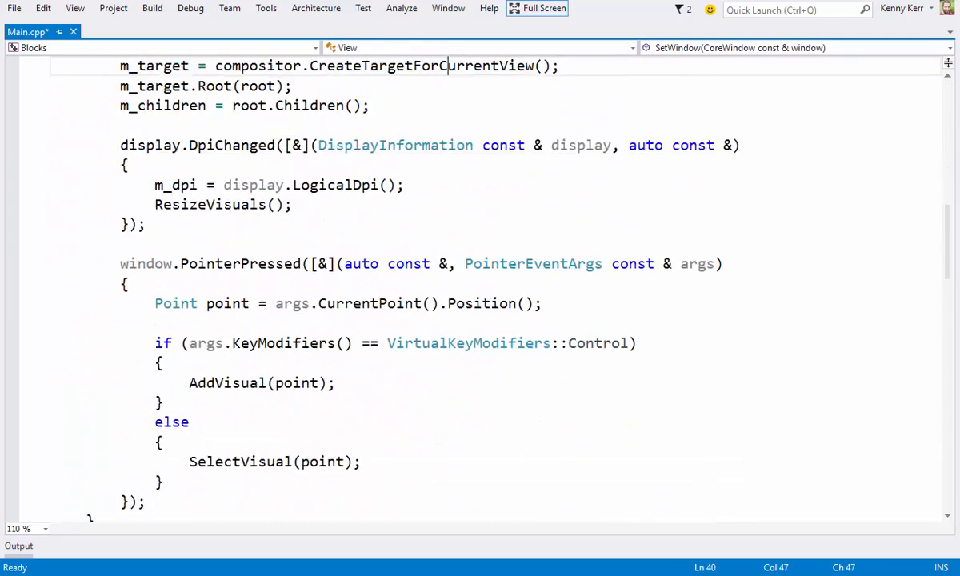
key("Page_Down")
key("Page_Down")
Fill the Size initializer with LogicalToPhysical(BlockSize, m_dpi) for width and height
left_click(156, 263)
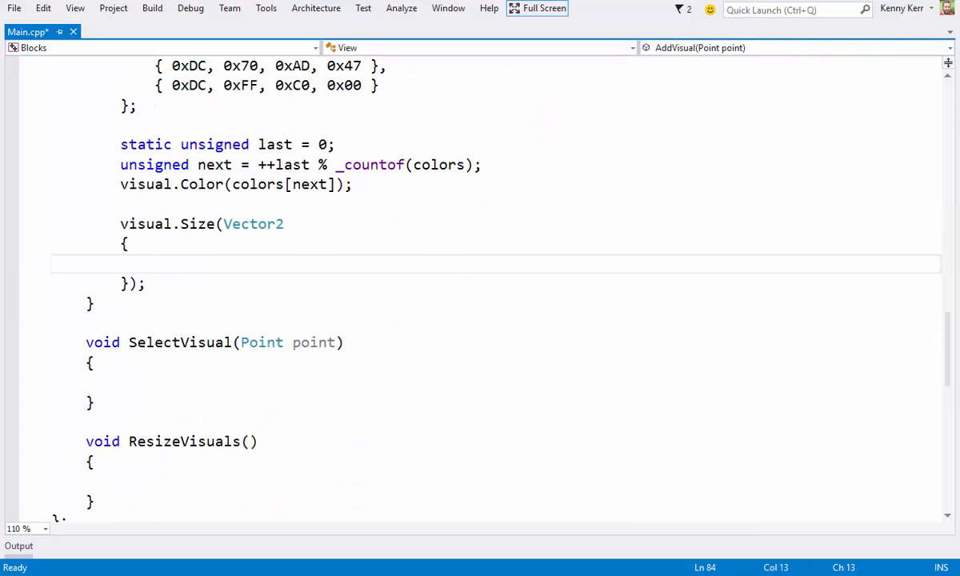
type("Logical")
type("hysical()BlockSize, m_dpi),")
key("Return")
type("LogicalToPhysical(BlockSize, m_dpi)")
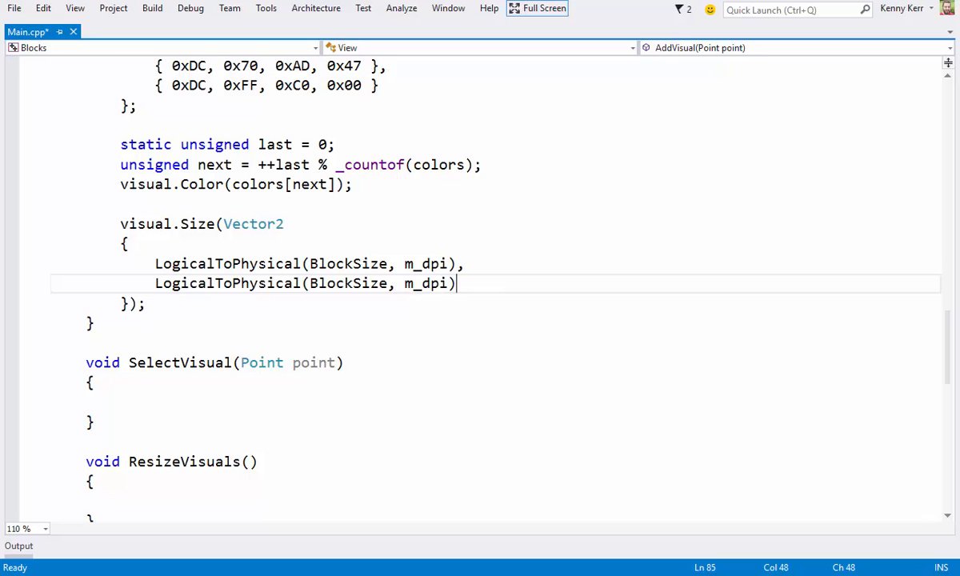
key("Down")
key("Return")
key("Return")
type("visual.Offset(Vector3")
Set visual.Offset to a Vector3 built from LogicalToPhysical-scaled X and Y values
key("Return")
type("{")
key("Return")
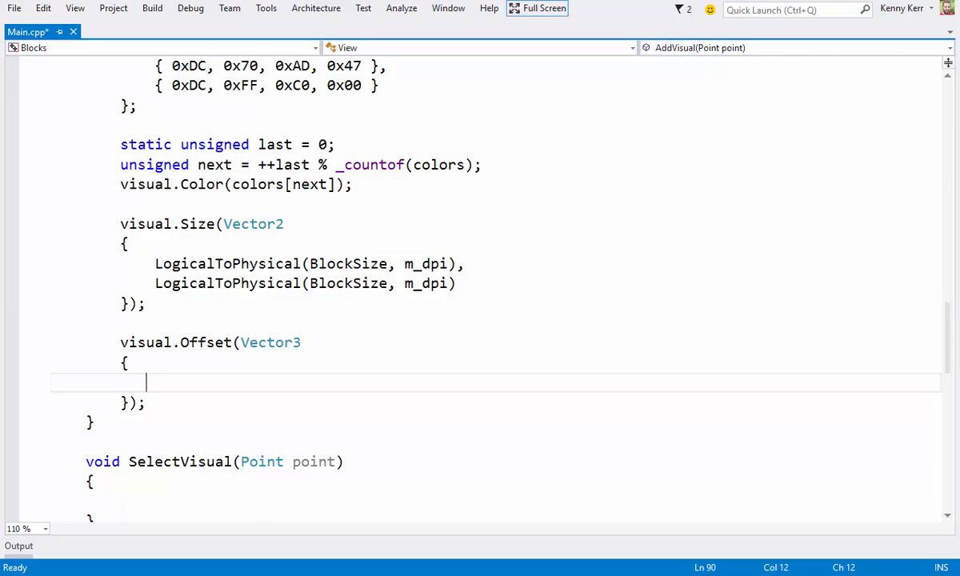
type("ogicalToPhysical(point.X - BlockSize / 2.0f, ")
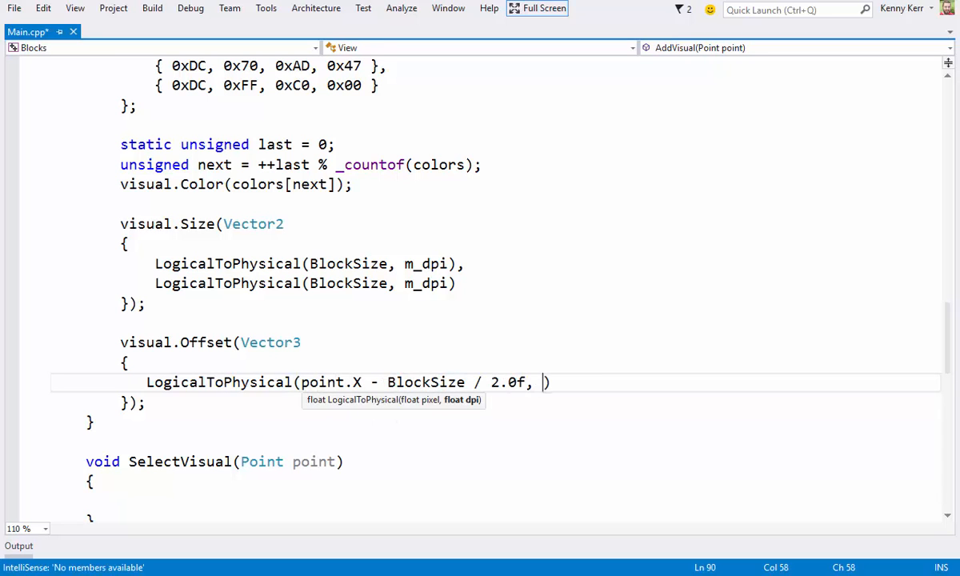
type("m_dpi),")
key("Return")
type("LogicalToPhysical(point.Y - BlockSize / 2.0f, m_dpi)")
Call m_children.InsertAtTop(visual) at the end of AddVisual and save
key("ctrl+s")
left_click(95, 442)
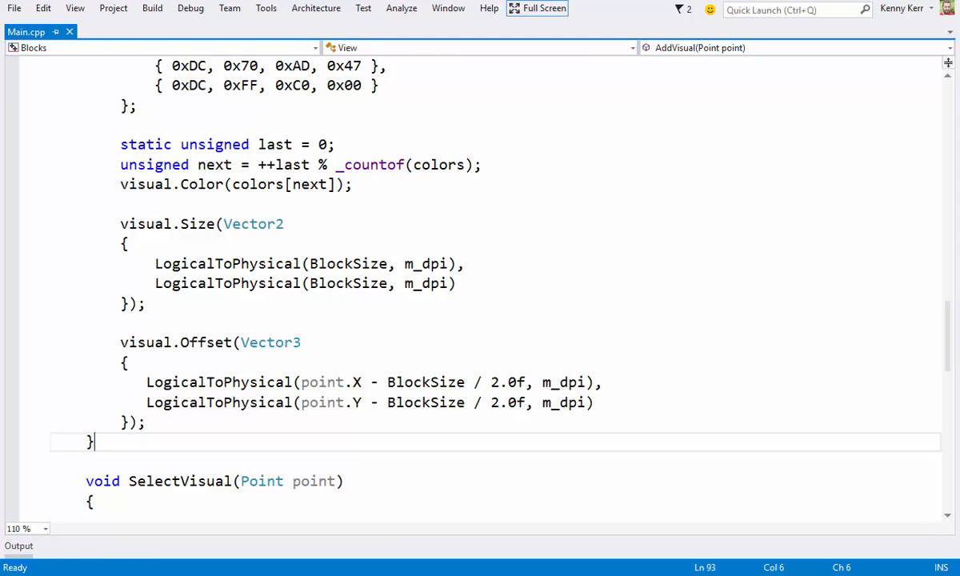
key("Return")
key("Return")
type("_children.insertat")
type("t(visual);")
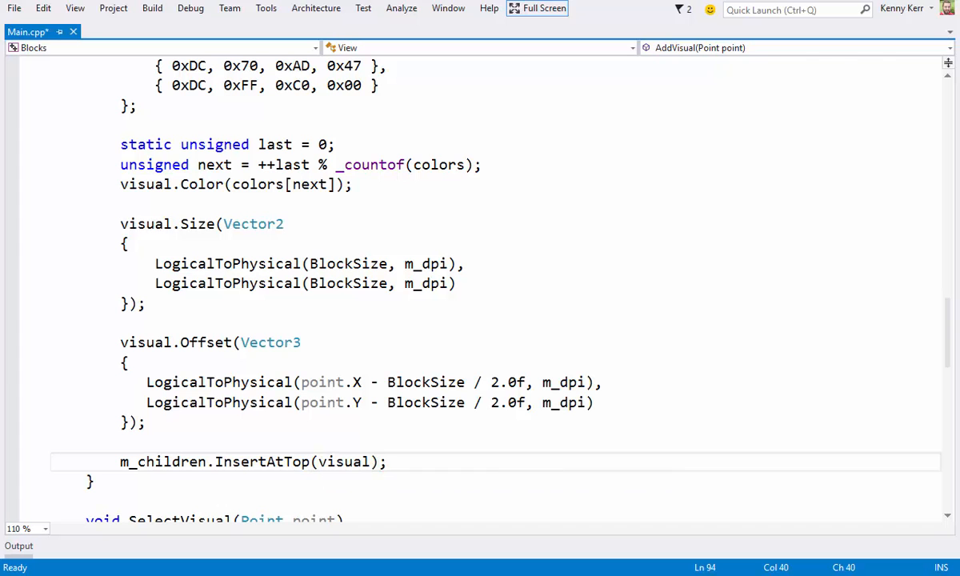
Build and deploy the Blocks app to check the coloured squares appear
key("F5")
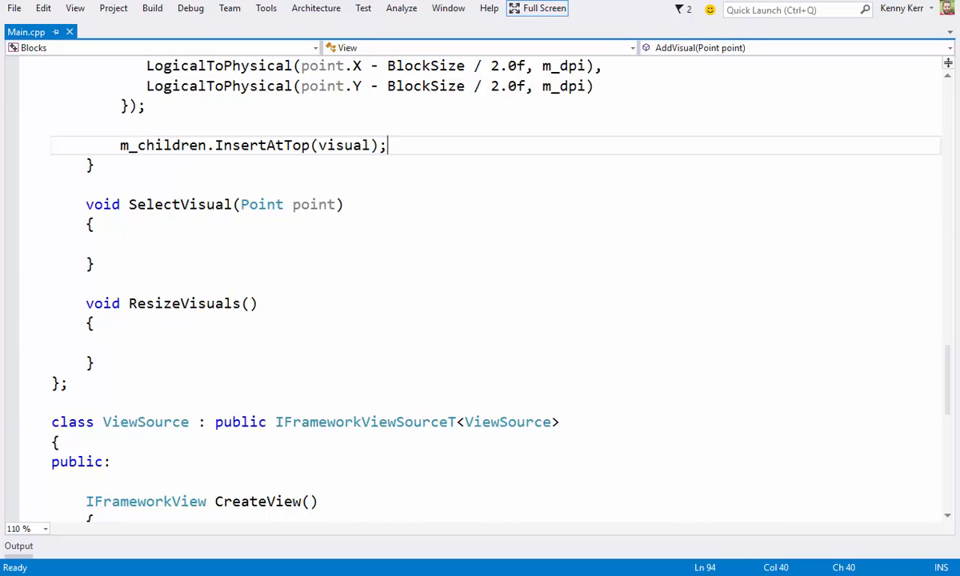
In SelectVisual convert point.X and point.Y to physical pixels with LogicalToPhysical(…, m_dpi) and save
key("Down")
key("Down")
key("Down")
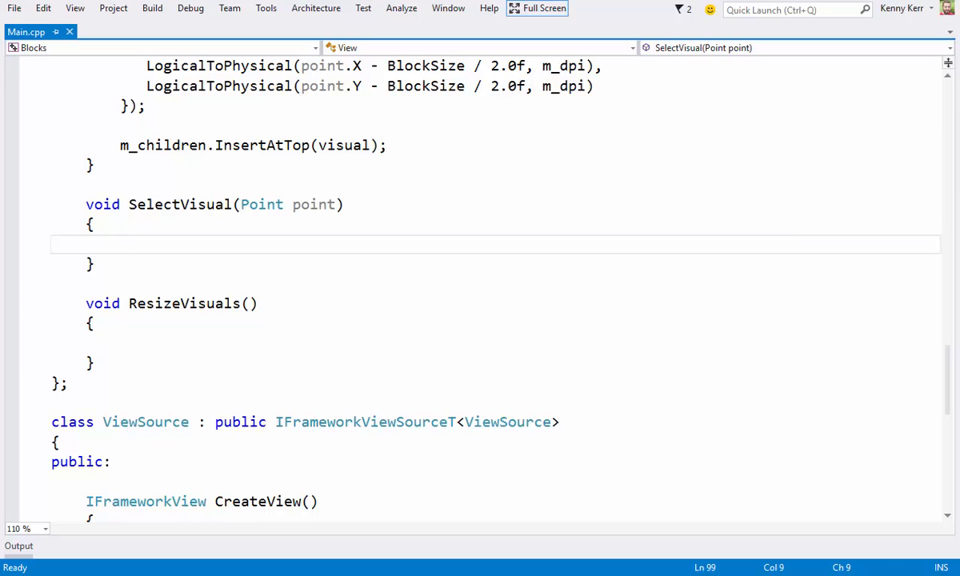
type("point.X = LogicalToPhysical")
key("ctrl+shift+Left")
type("(p")
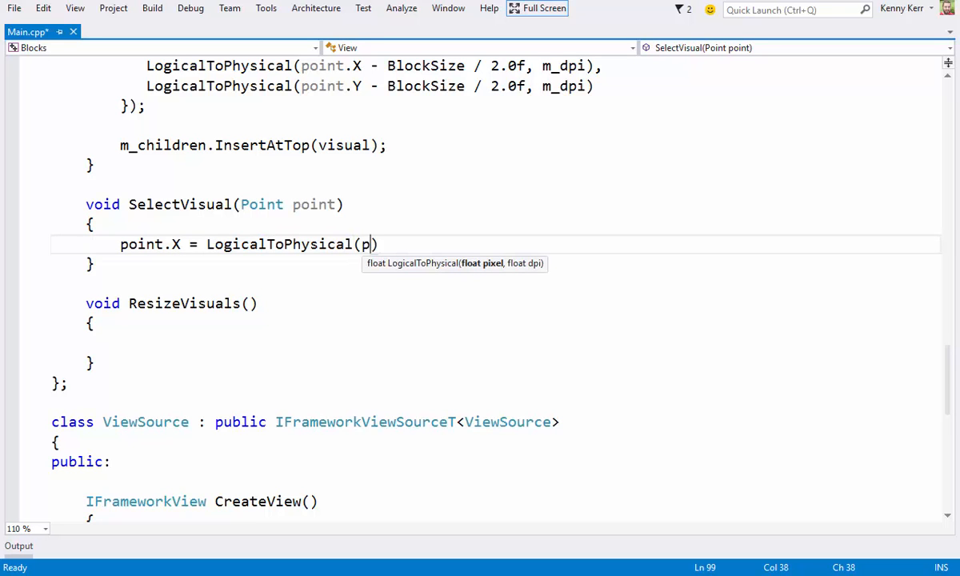
type("oint.X, m_dpi")
key("End")
type(";")
key("Return")
type("point.Y = LogicalToPhysical(")
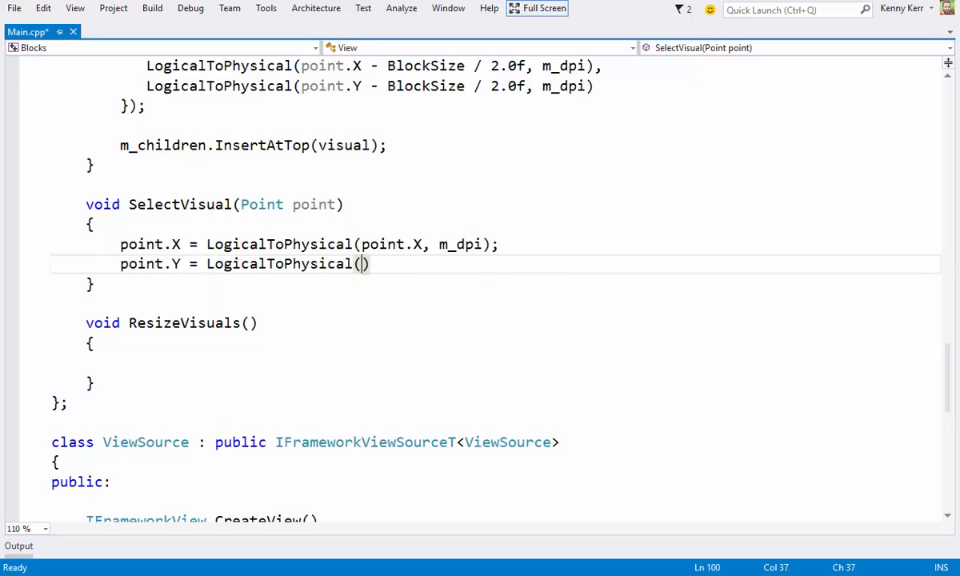
type("point.Y, m_dpi")
key("End")
type(";")
key("ctrl+s")
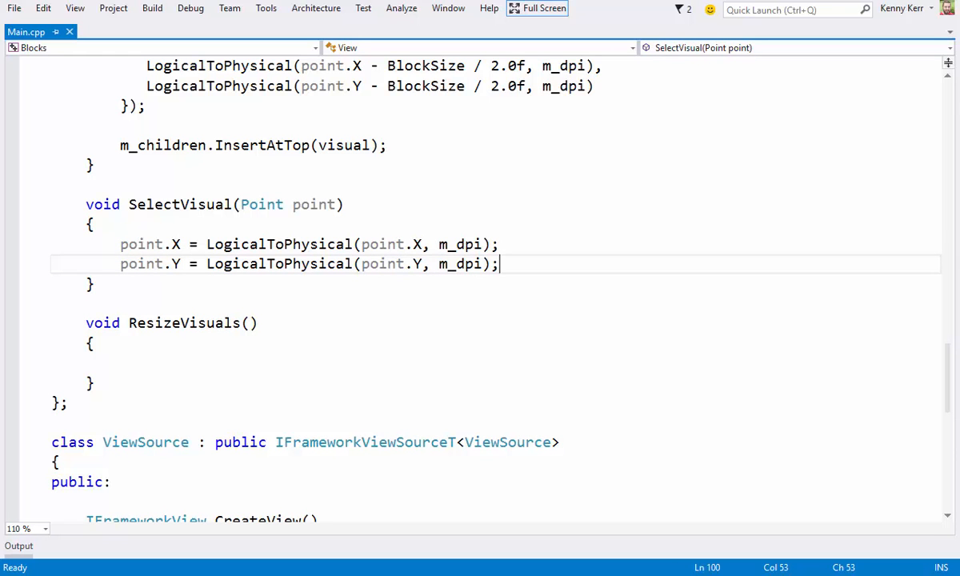
Loop over m_children reading each child's Offset and Size
key("Return")
key("Return")
type("fo")
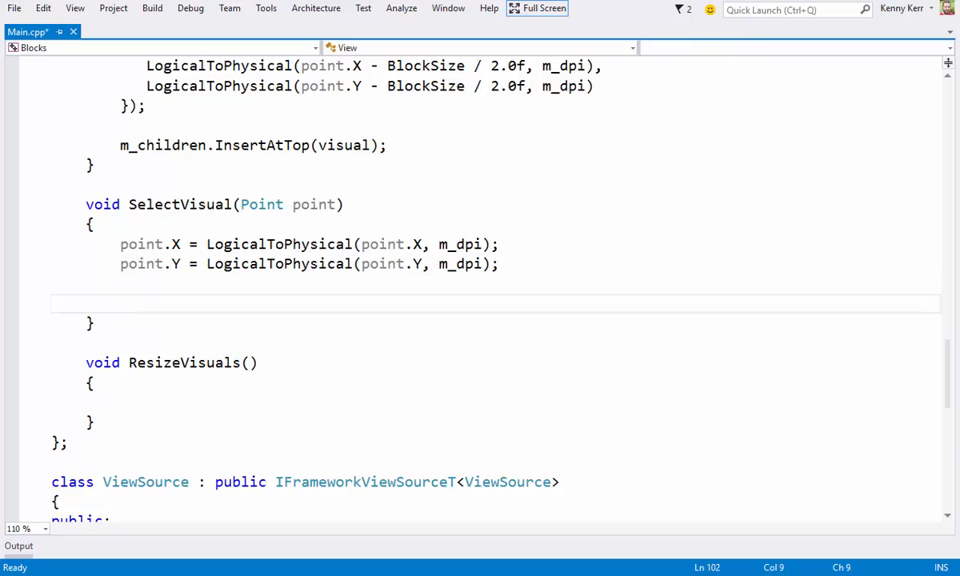
type("r (Visual const ")
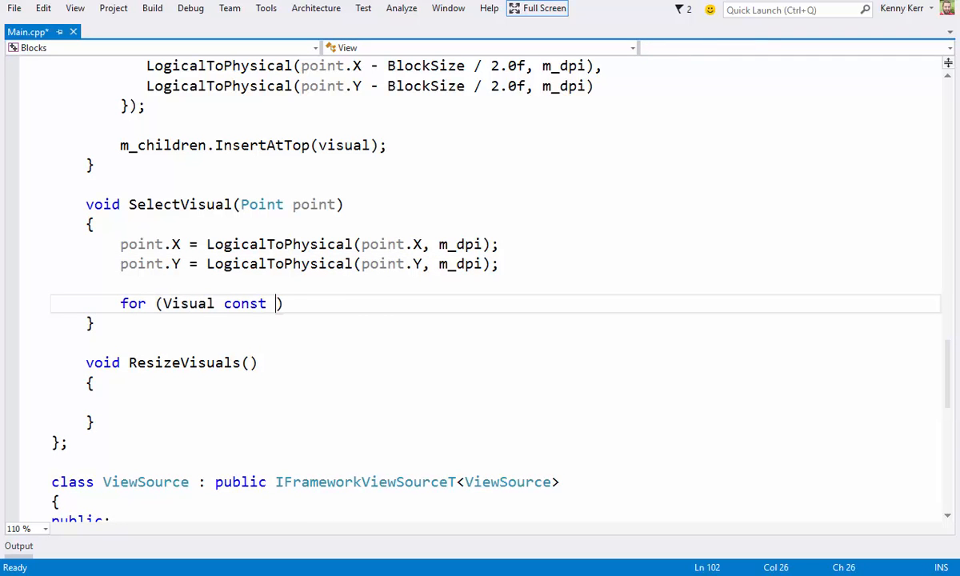
type("& child : m_")
type("children")
key("End")
key("Return")
type("{}")
key("Left")
key("Return")
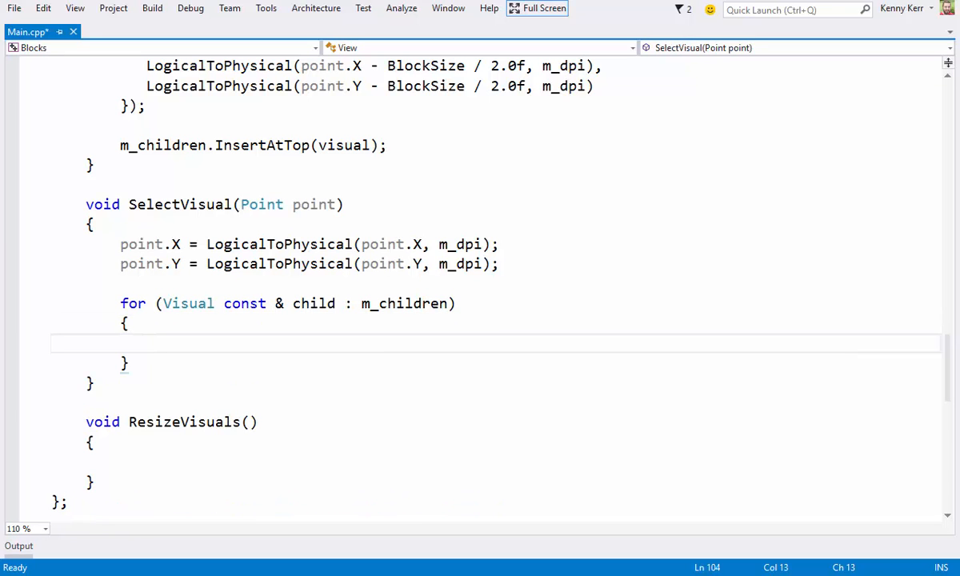
type("Vector3 offset = child.Offset();")
key("Return")
type("Vector2 size = child.Size();")
key("Return")
key("Return")
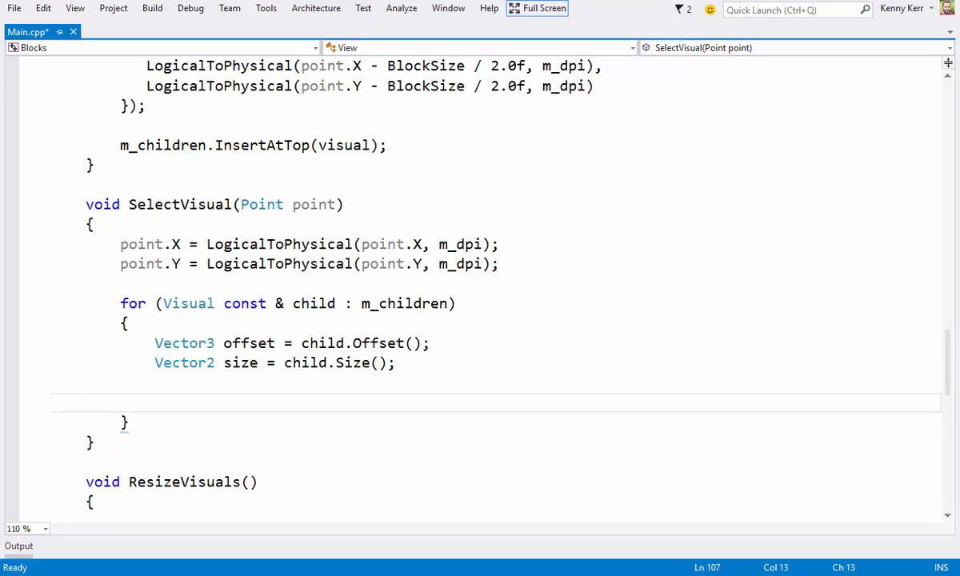
type("if (point.X >= offset.X &&")
Write the four-part bounds if statement testing whether the point lies inside the child square
key("Return")
type("p")
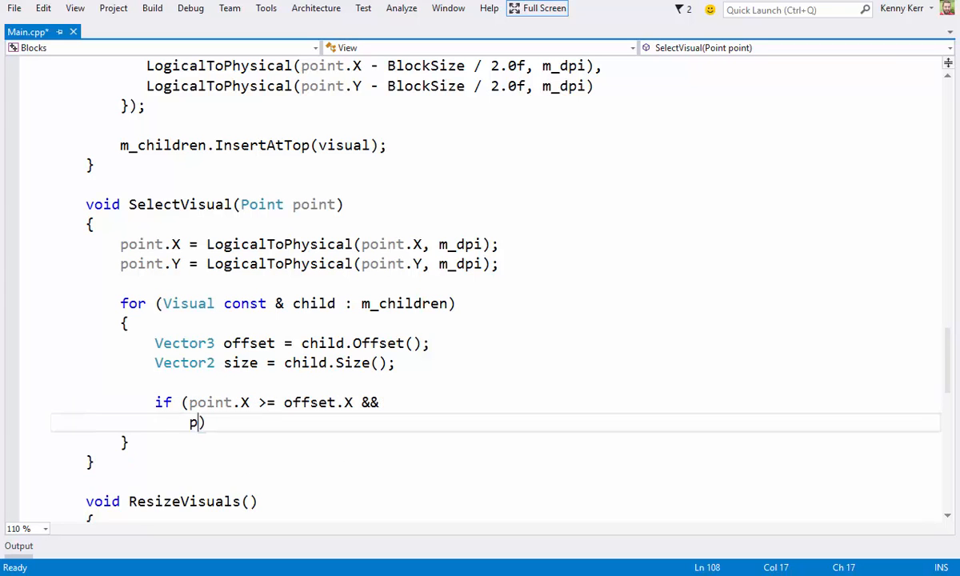
type("oint.X < offset.X + size.X &&")
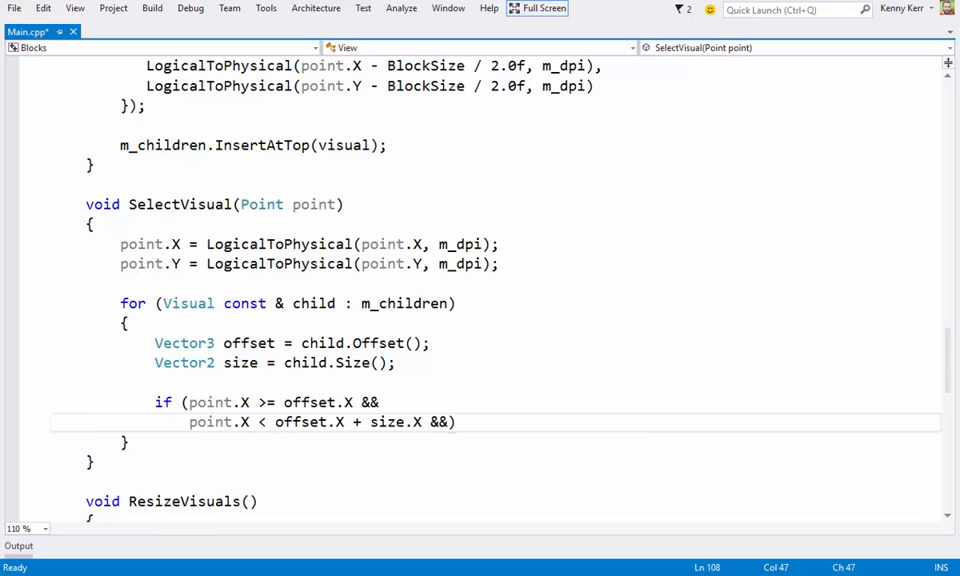
key("Return")
type("point.Y >= offset.Y &&")
key("Return")
type("point.Y < offset.Y + size.Y)")
key("Return")
type("{")
key("Return")
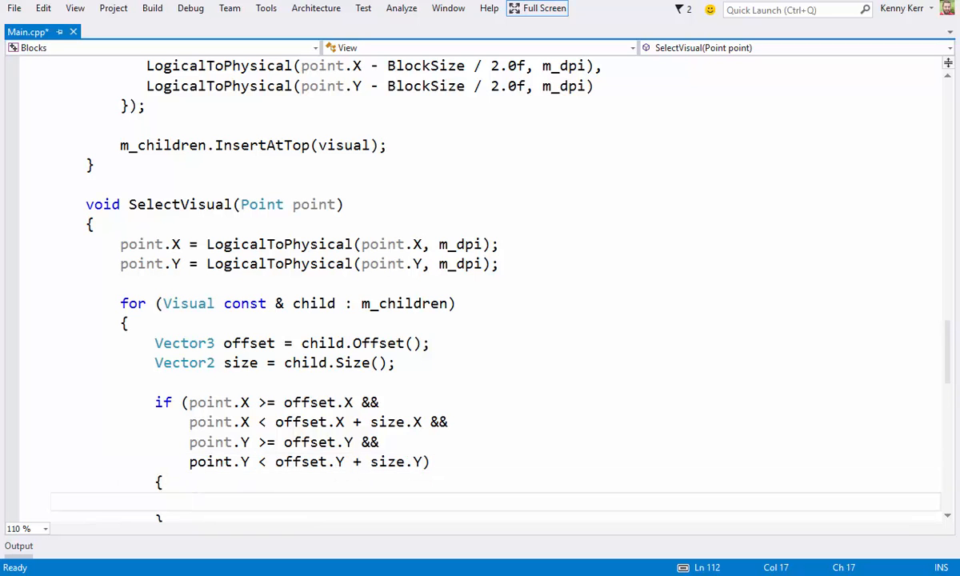
scroll(480, 320, "down", 4)
scroll(480, 320, "down", 7)
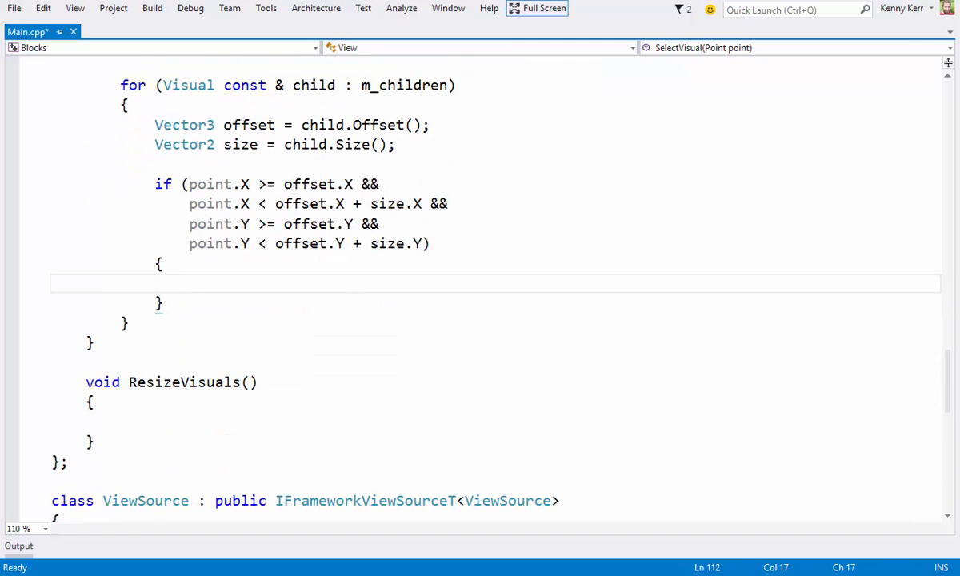
Add Visual m_selected and Vector2 m_offset members to the View class
key("ctrl+Home")
left_click(411, 164)
key("Return")
type("Visual m_selected = nullptr;")
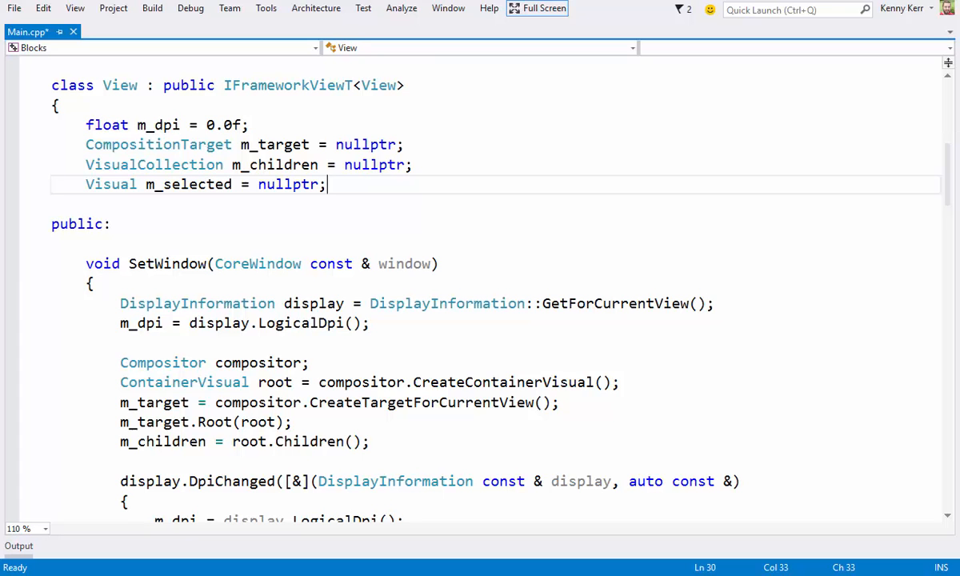
key("Return")
type("Vector2 m_of")
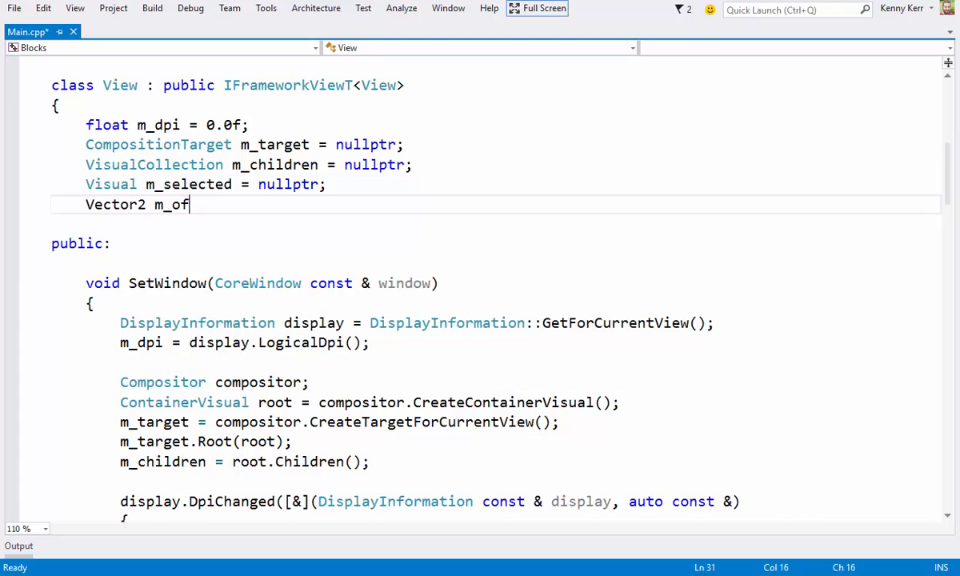
type("t = ")
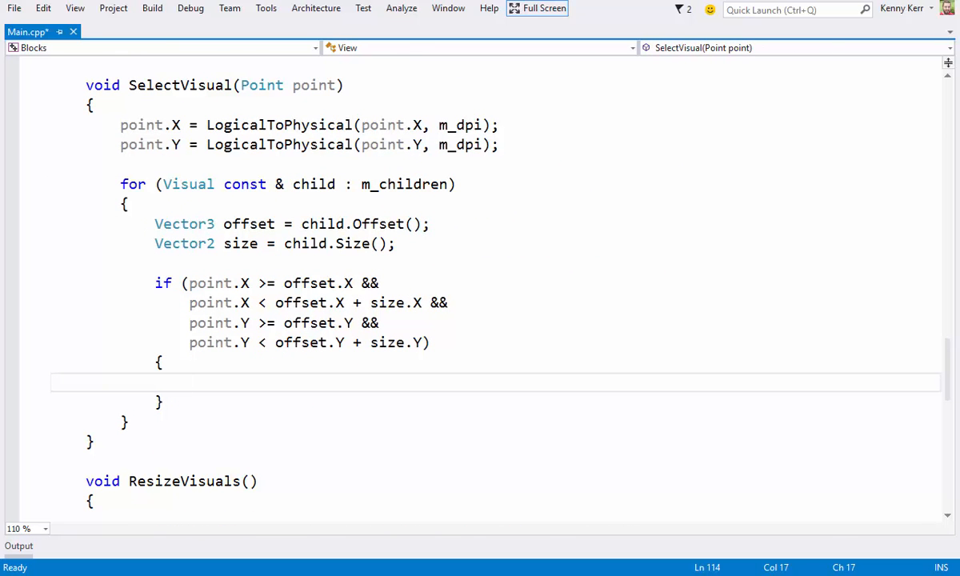
type("m_selected = child;")
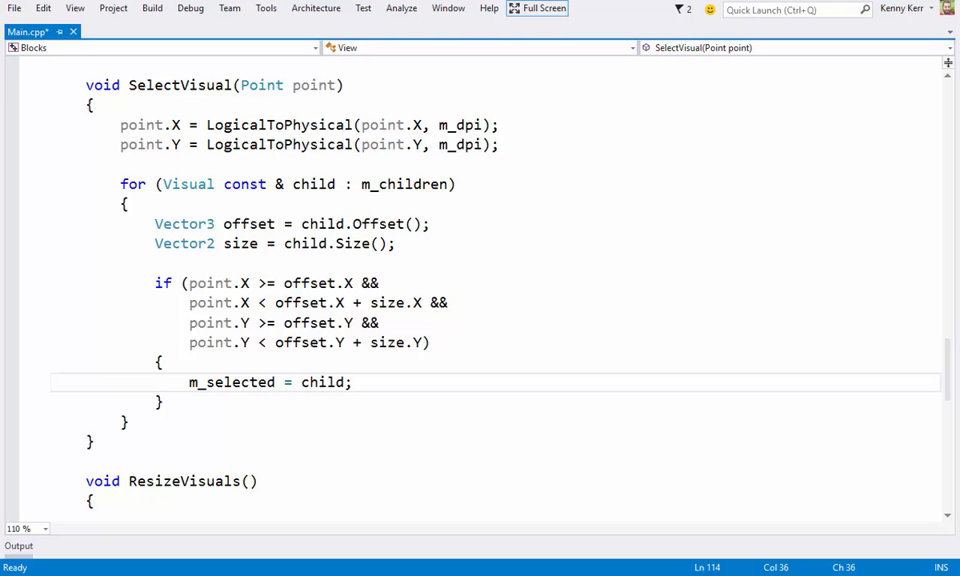
Inside the hit test assign m_selected = child and store the logical X and Y grab offset in m_offset, then save
key("Return")
type("m_offset.X = Phys")
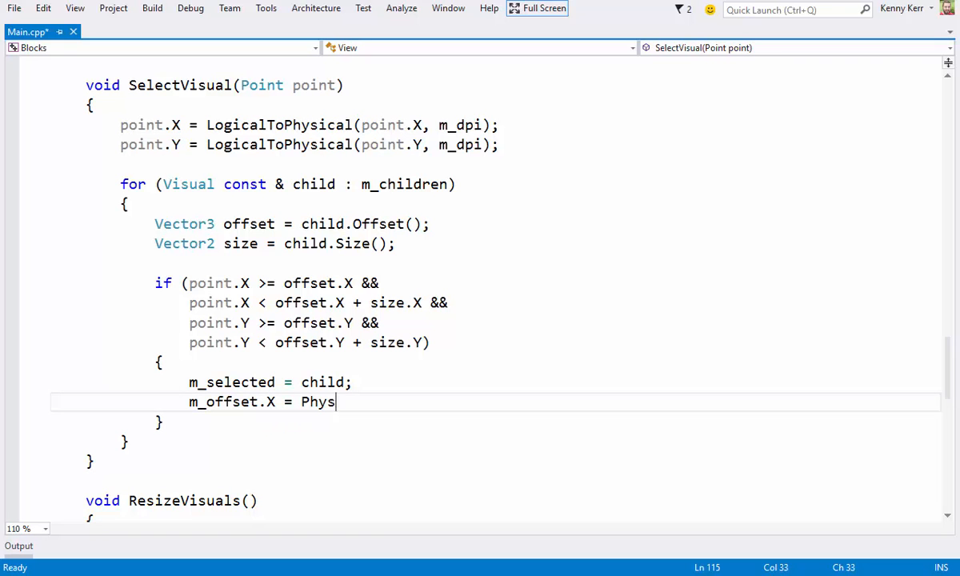
type("icalToLogical(offset.X - point.X, m")
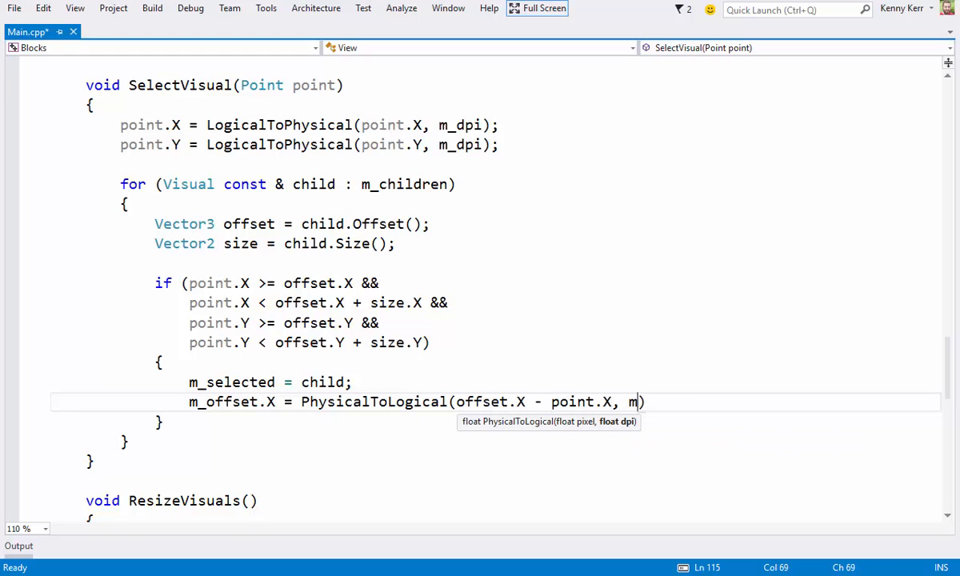
type("_dpi);")
key("Return")
type("m_offset.Y = PhysicalToLogical(off")
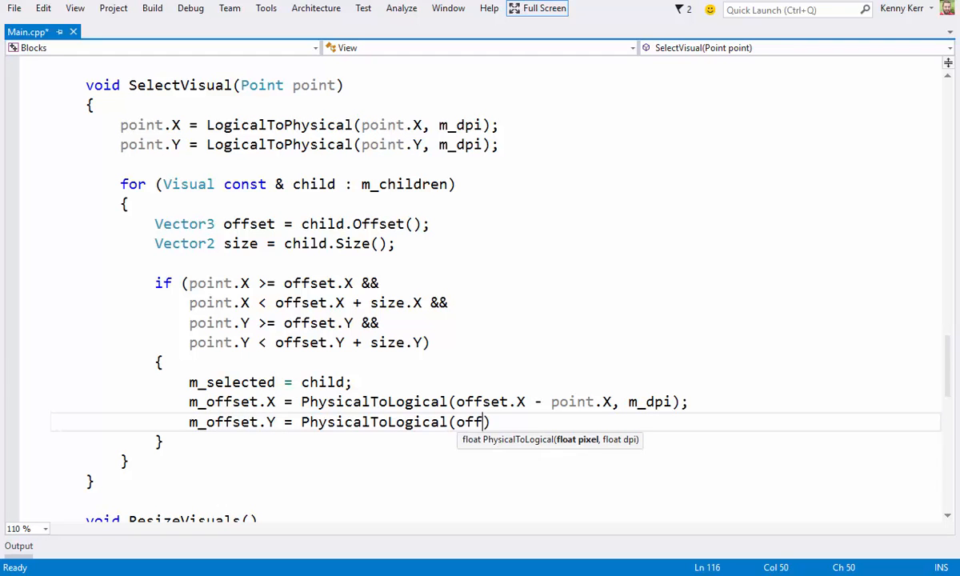
type("set.Y - point.Y, m_dpi")
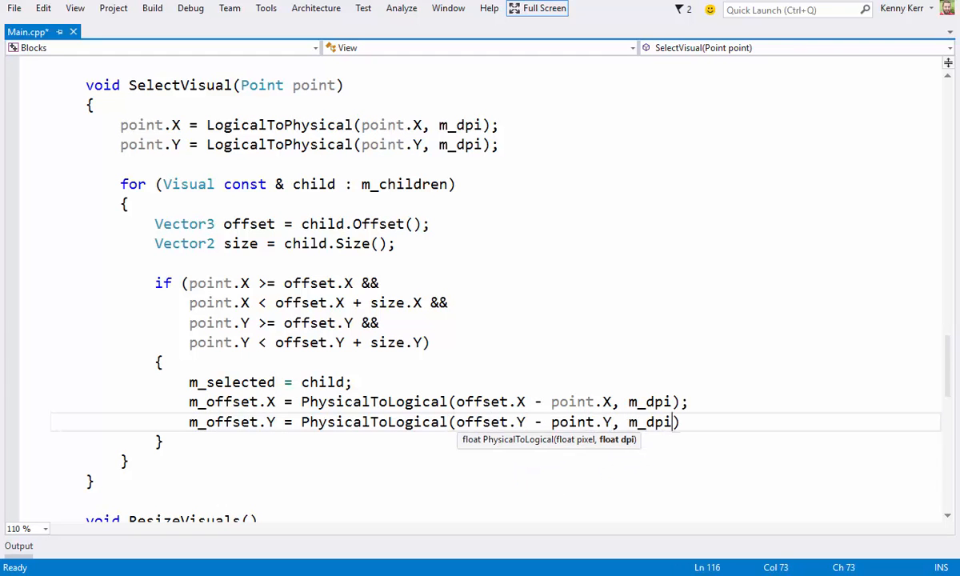
type(");")
key("ctrl+s")
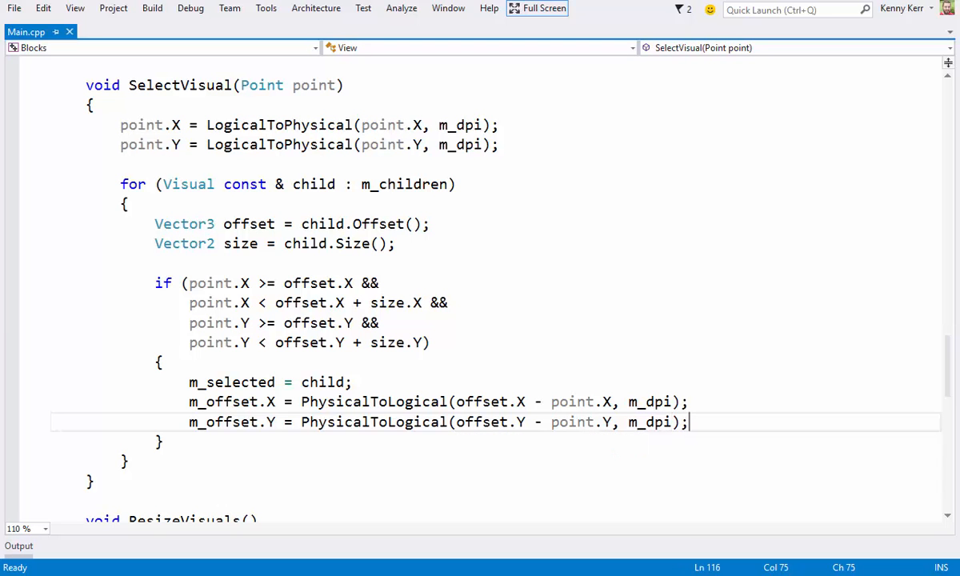
After the loop, if m_selected is set, call m_children.Remove and InsertAtTop(m_selected)
key("Down")
key("Down")
key("Return")
key("Return")
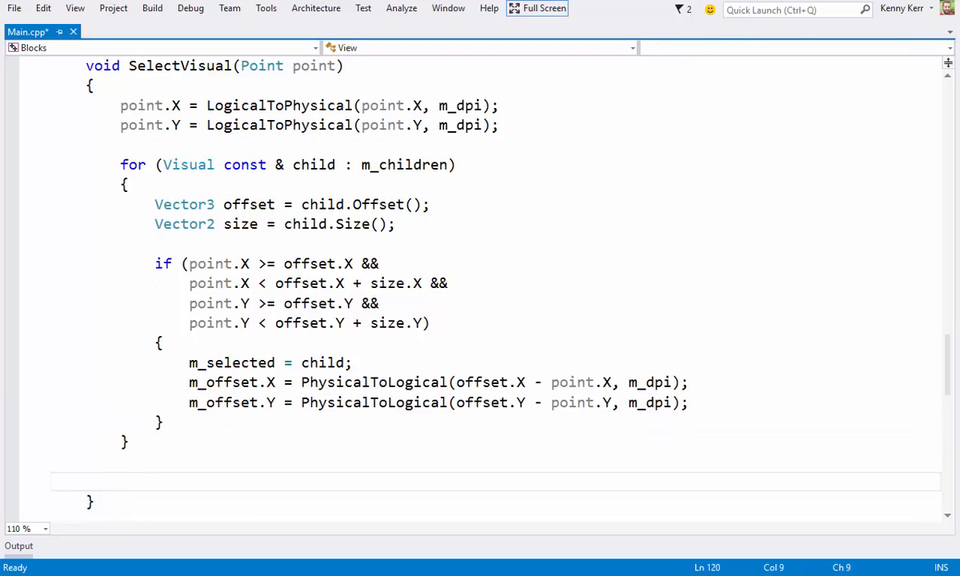
scroll(480, 320, "down", 3)
type("if (m_selected)")
key("Return")
type("{")
key("Return")
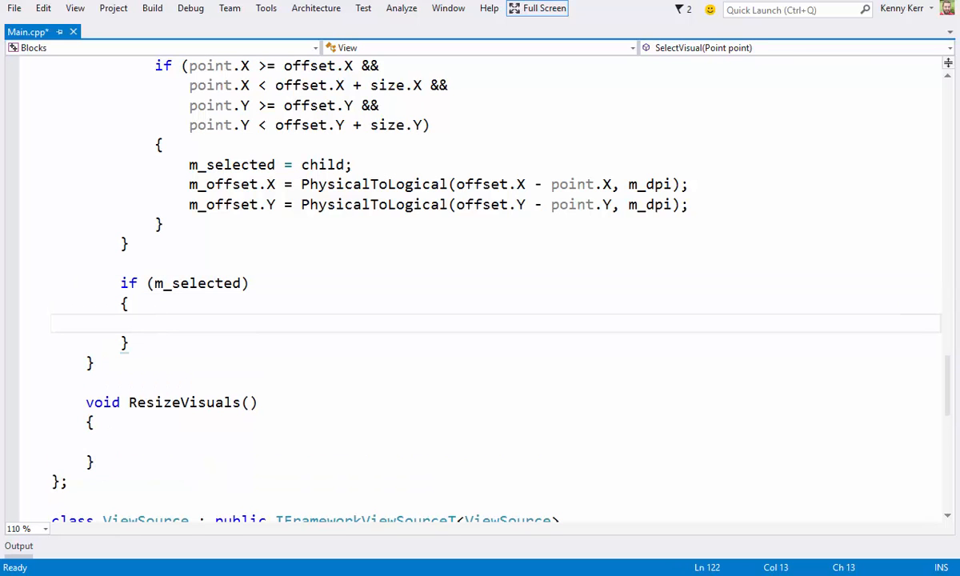
type("m_children.Remove(m_selected);")
key("Return")
type("m_children.InsertAt")
key("Down")
key("Tab")
type("(")
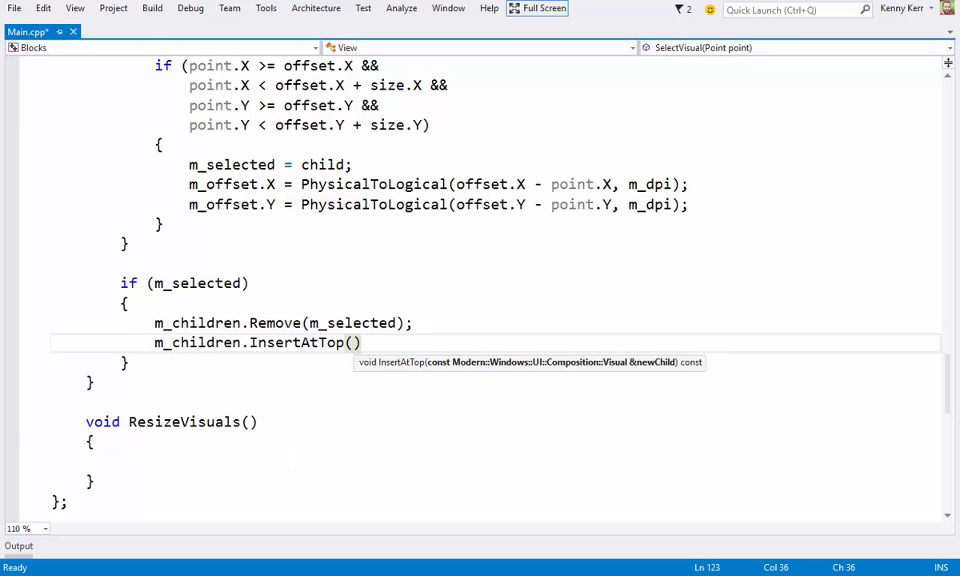
type("m_selected);")
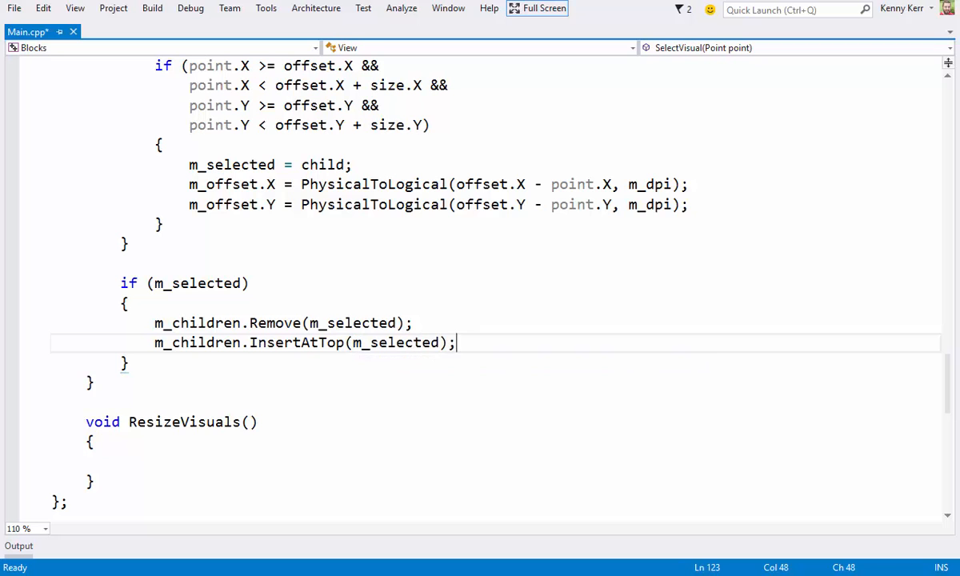
scroll(480, 289, "up", 2)
scroll(480, 288, "up", 3)
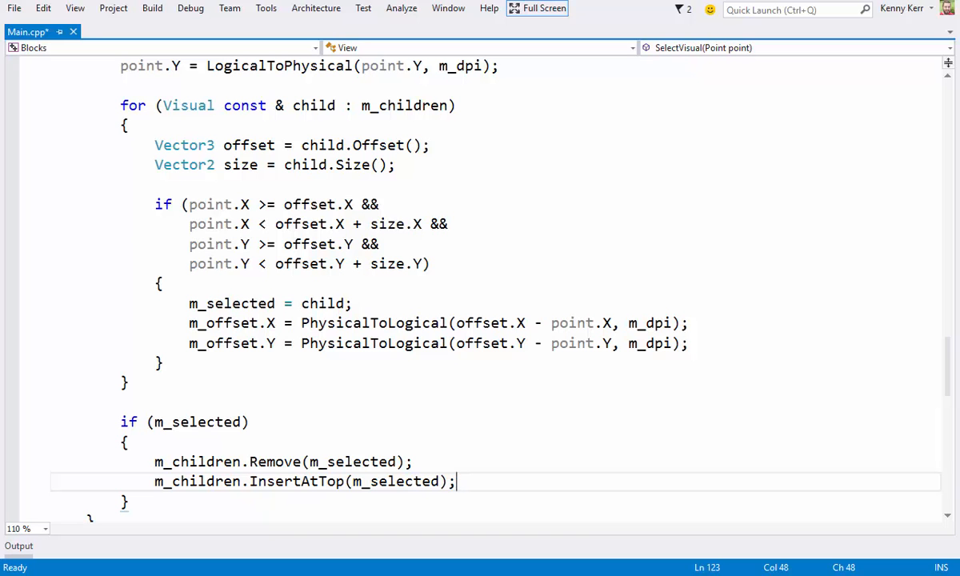
In SetWindow add a window.PointerMoved lambda handler with an empty body after PointerPressed
key("Page_Up")
key("Page_Up")
key("Page_Up")
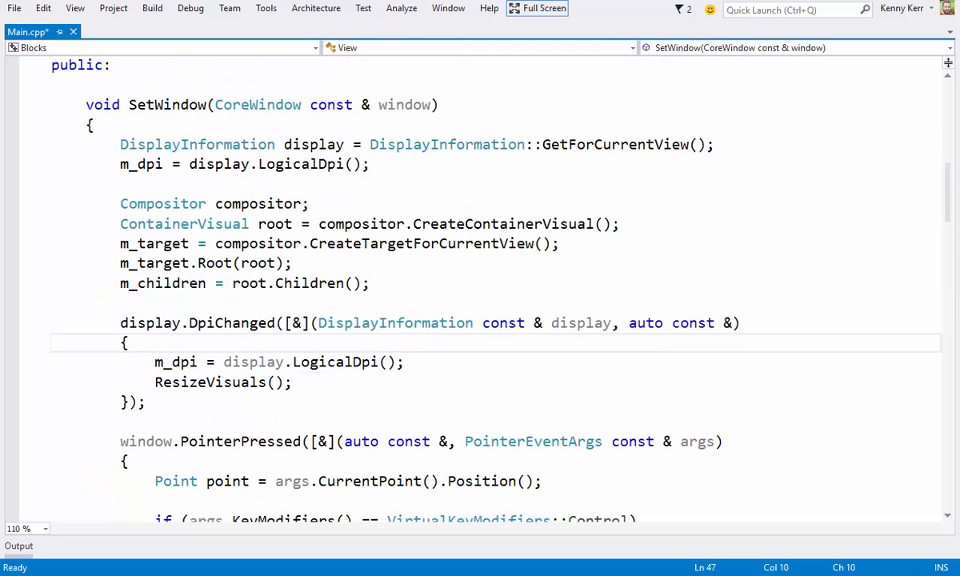
key("Page_Down")
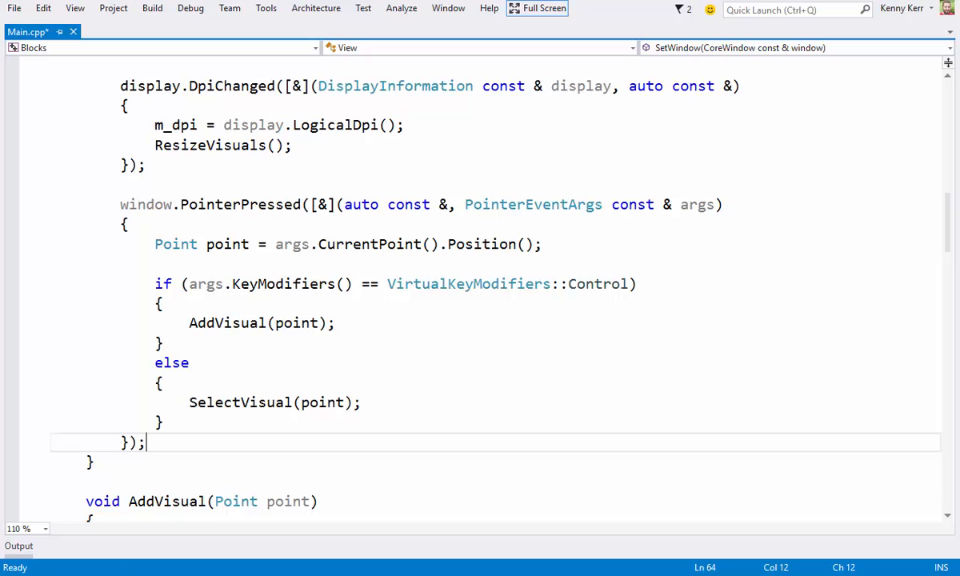
key("Return")
key("Return")
scroll(480, 320, "down", 5)
type("window.PointerMoved([&](auto const &, PointerEventArgs const & args")
key("Return")
type("{")
key("Return")
type(";")
key("Up")
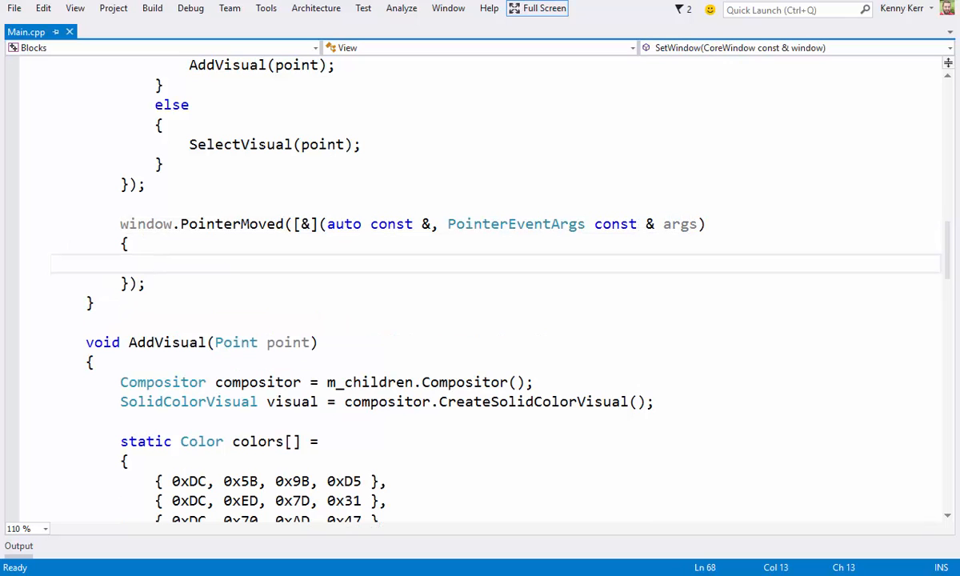
type("if (m_selected")
Guard the PointerMoved body with if (m_selected) { }
key("End")
key("Return")
type("{")
key("Return")
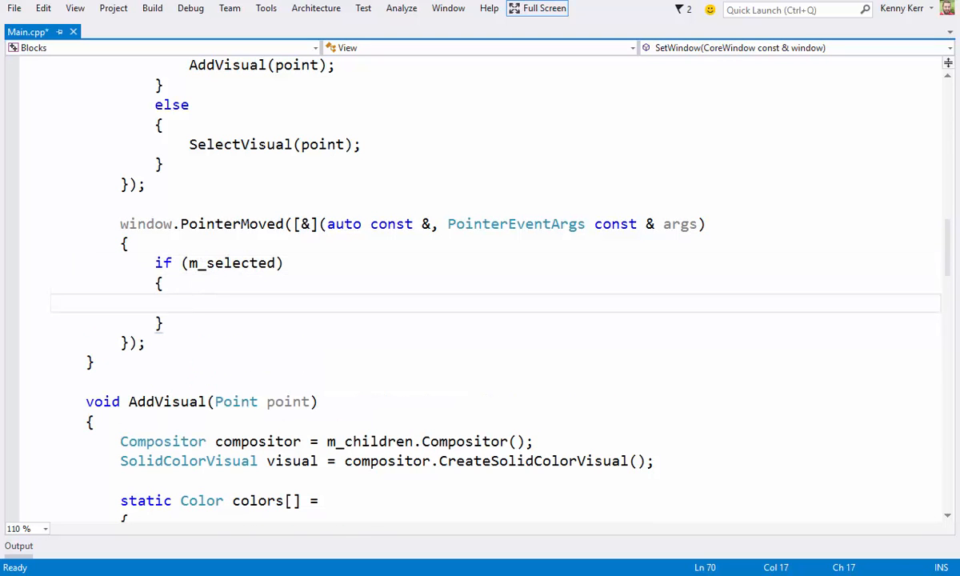
Add a window.PointerReleased lambda handler that sets m_selected = nullptr
key("Down")
key("Down")
key("End")
key("Return")
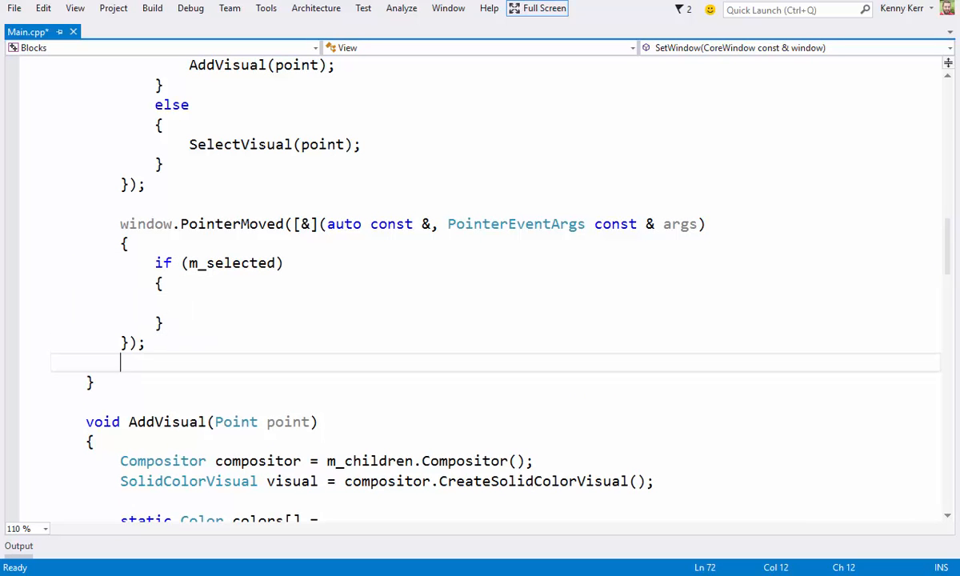
key("Return")
type("window.Po")
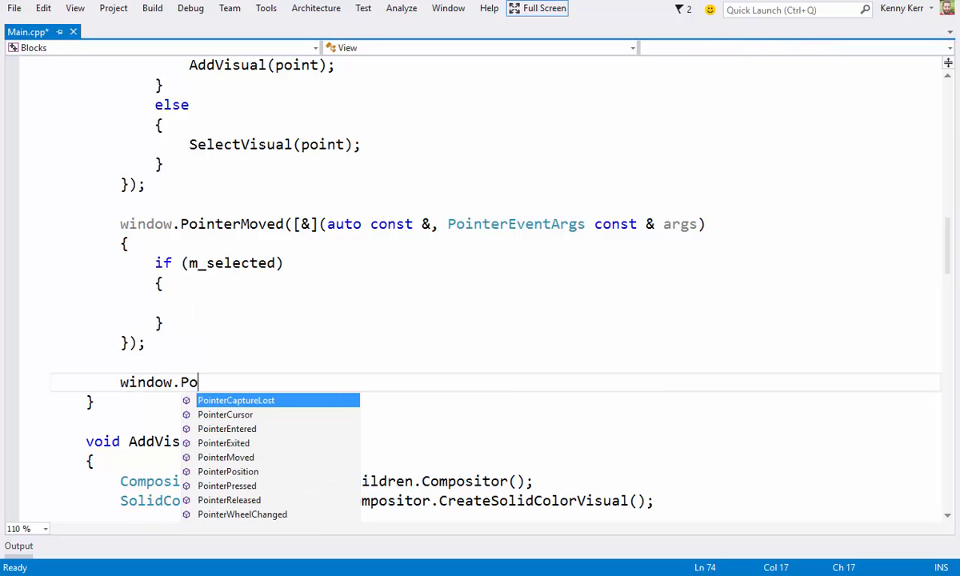
type("interR")
key("Tab")
type("([&](auto const &, auto const &)")
key("Return")
type("{")
key("Return")
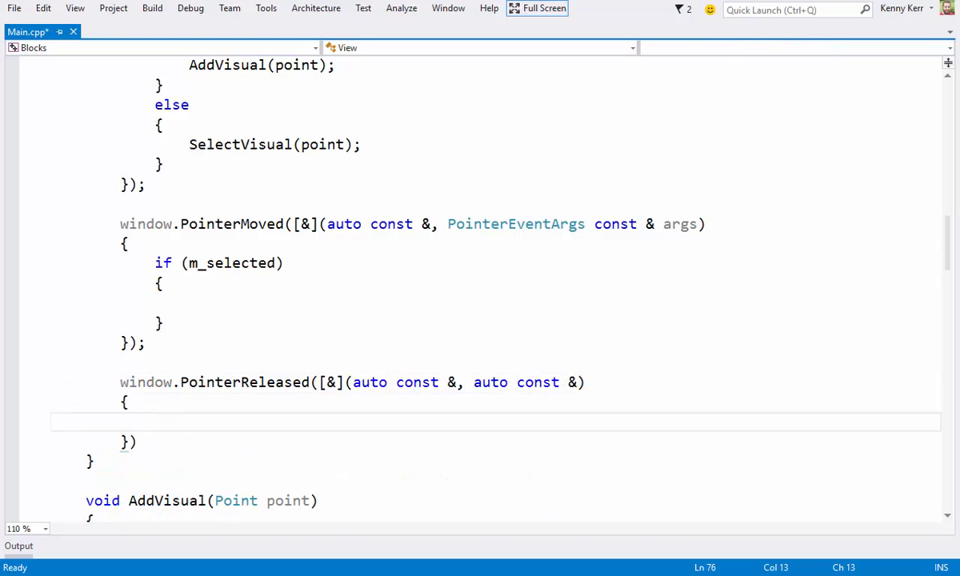
type("m_selected = nullptr;")
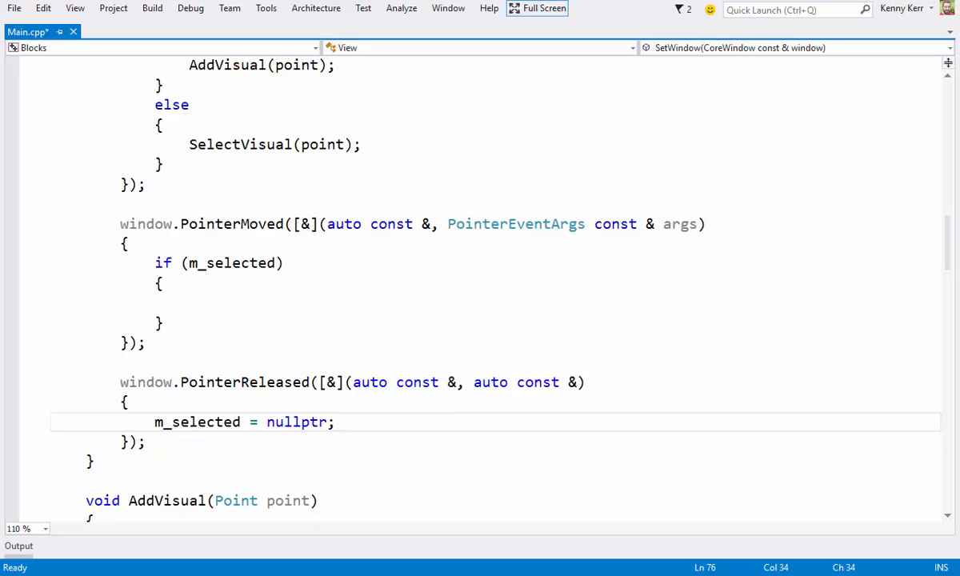
In the if block read args.CurrentPoint().Position() and offset m_selected by LogicalToPhysical(point + m_offset, m_dpi), then run the app
left_click(321, 302)
type("Point point = args.CurrentPoint().Position();")
key("Return")
key("Return")
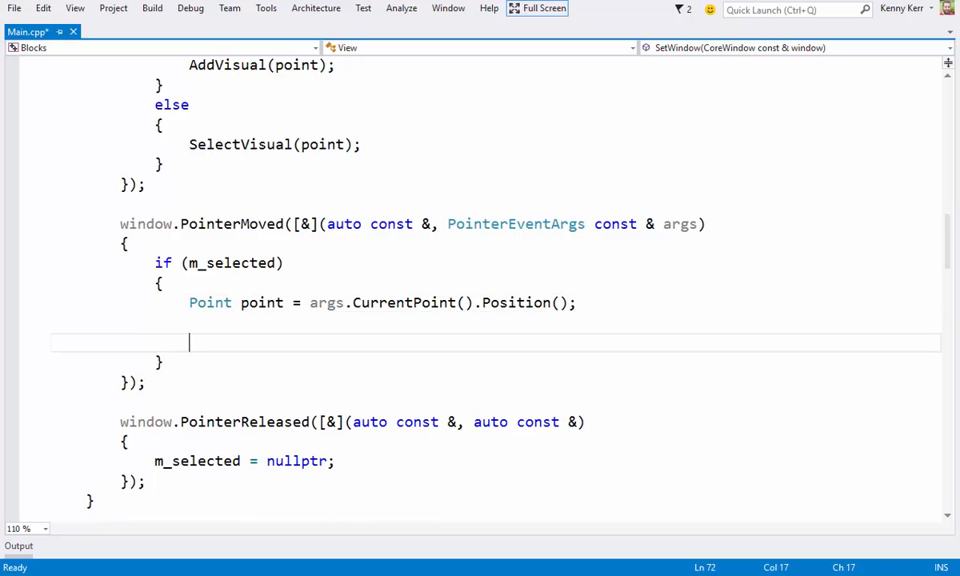
type("m_selected.offset(")
type("Vect")
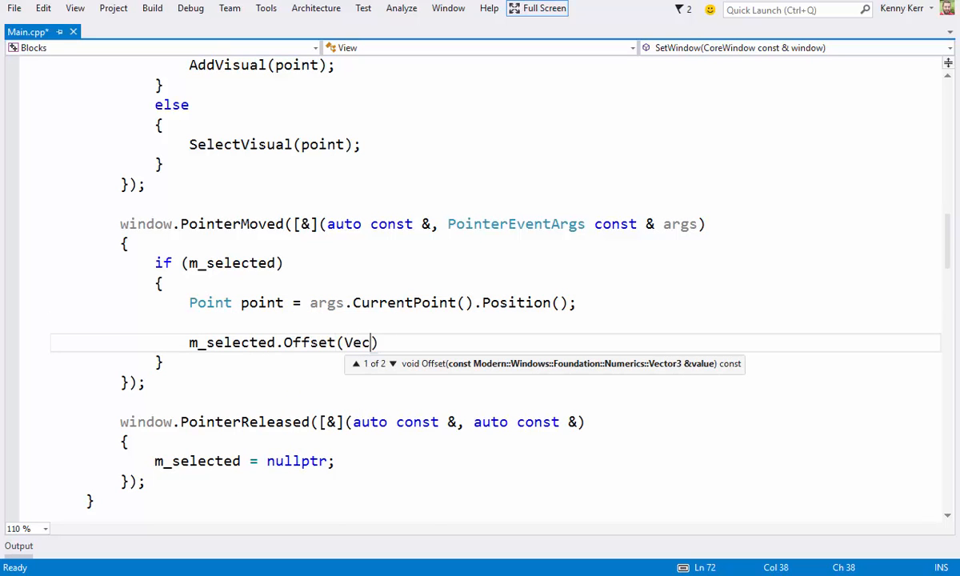
type("or3")
key("Return")
type("{}")
key("Return")
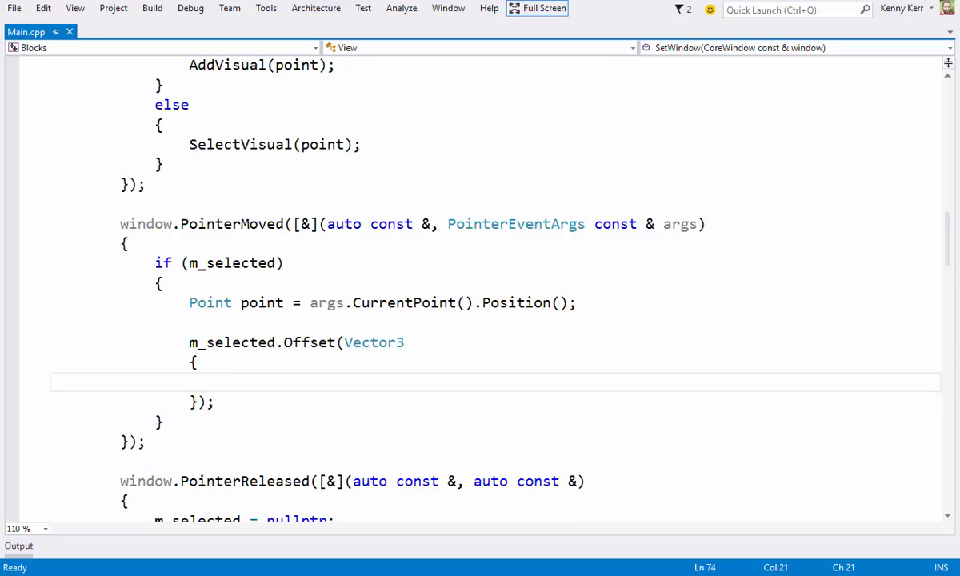
type("LogicalToPhysical(point.X + m_offset.X, m_dpi")
key("End")
type(", LogicalToPhysical(point.Y + m_offset.Y, m_dpi")
key("End")
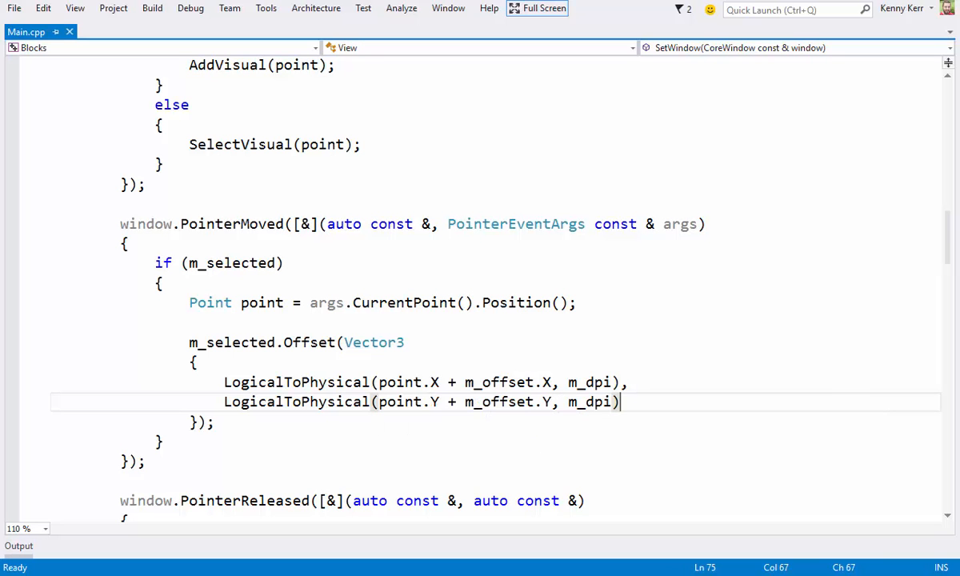
key("F5")
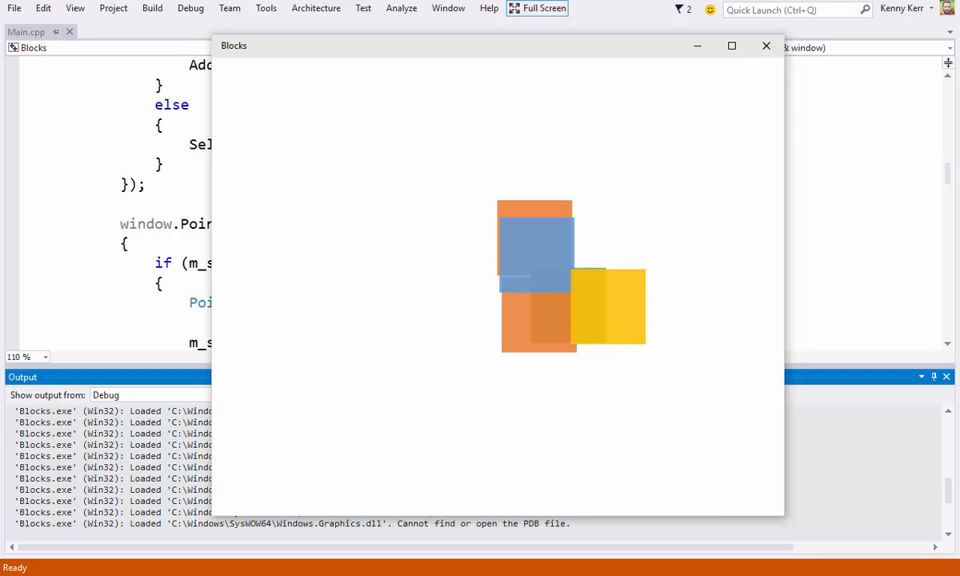
key("shift+F5")
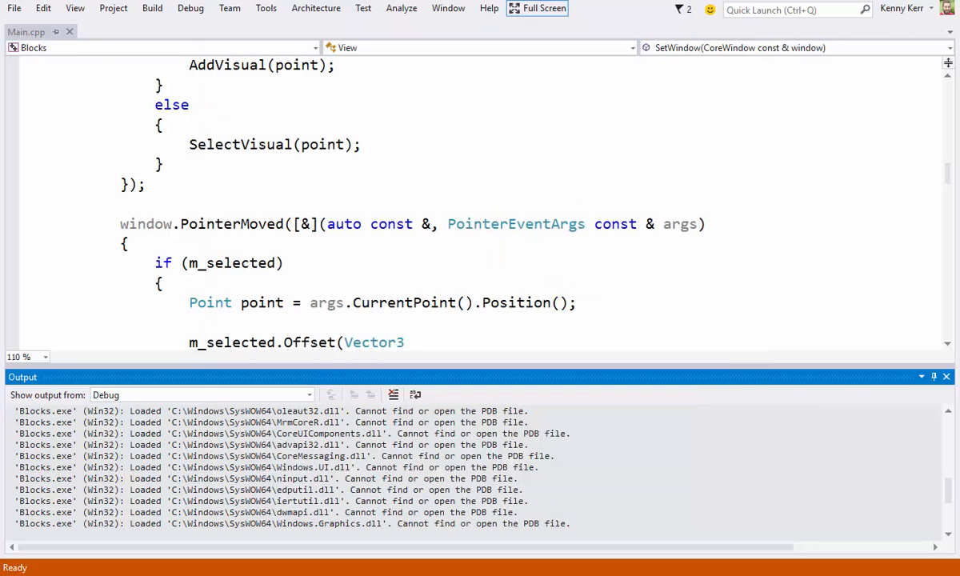
scroll(480, 280, "up", 6)
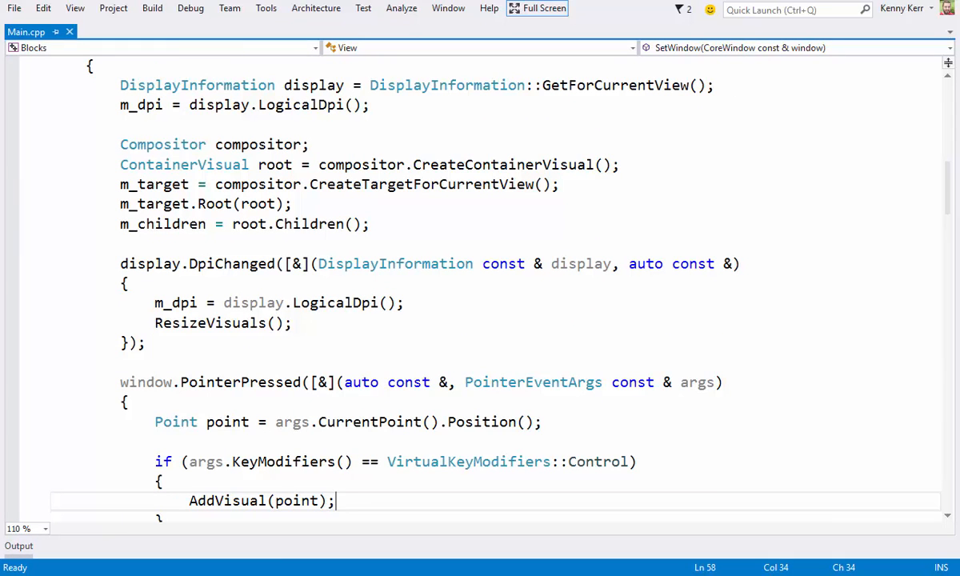
Start a for loop over m_children in ResizeVisuals that reads each child's Offset and Size
key("Page_Down")
key("Page_Down")
key("Page_Down")
key("Page_Down")
key("Page_Down")
key("Page_Down")
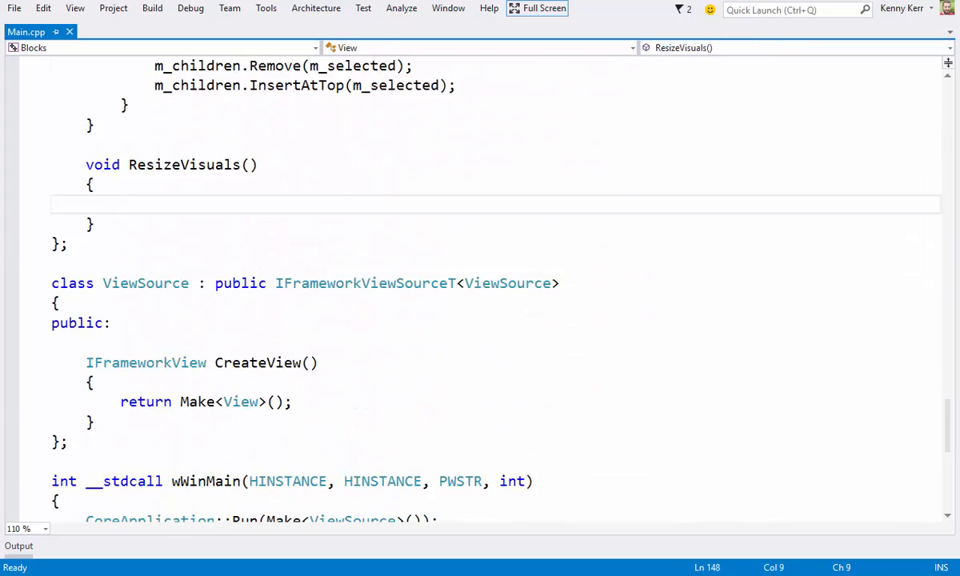
type("for (Visual const & child : m_children")
key("End")
key("Return")
type("{")
key("Return")
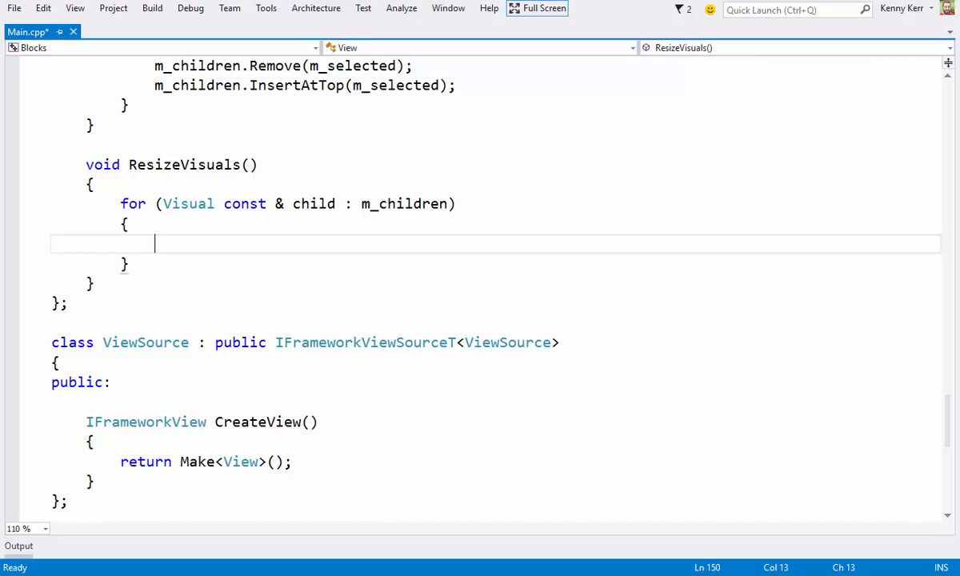
type("Vector3 of")
type("fset = child.Offset(")
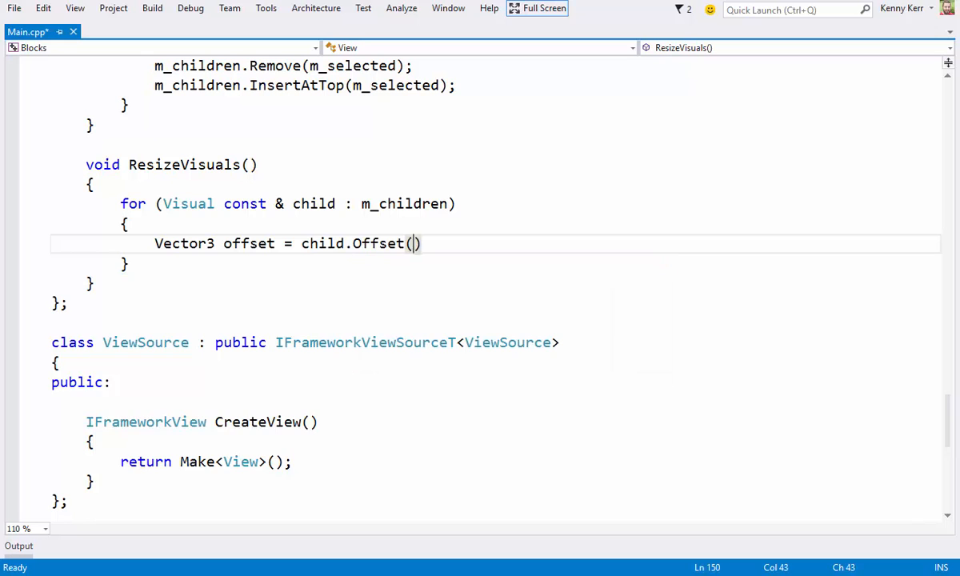
type(");")
key("Return")
type("Vector2 size = child.Size();")
key("Return")
key("Return")
type("child.Offset(")
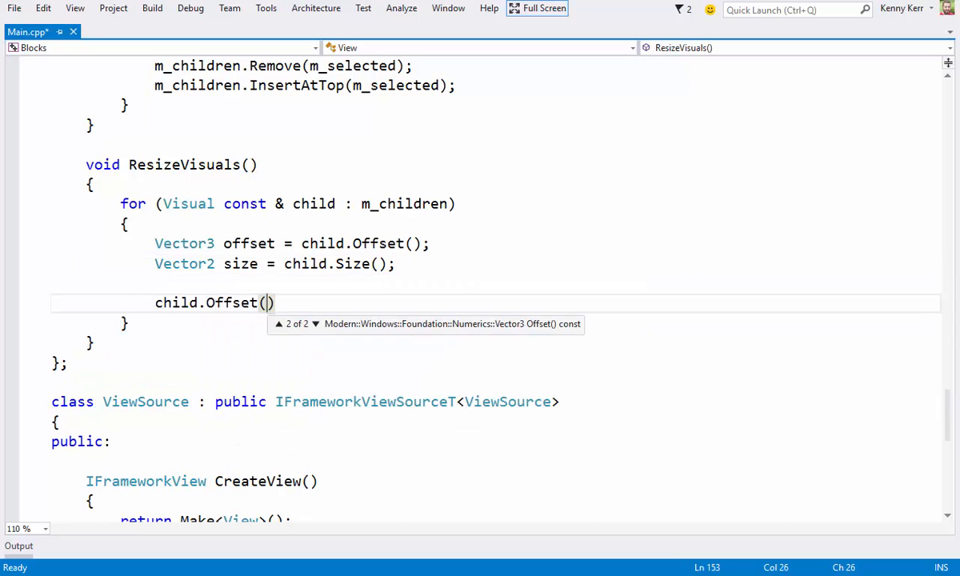
type("Vector3")
Set child.Offset to the centre minus LogicalToPhysical(BlockSize / 2.0f, m_dpi) for X and Y
key("Return")
type("{")
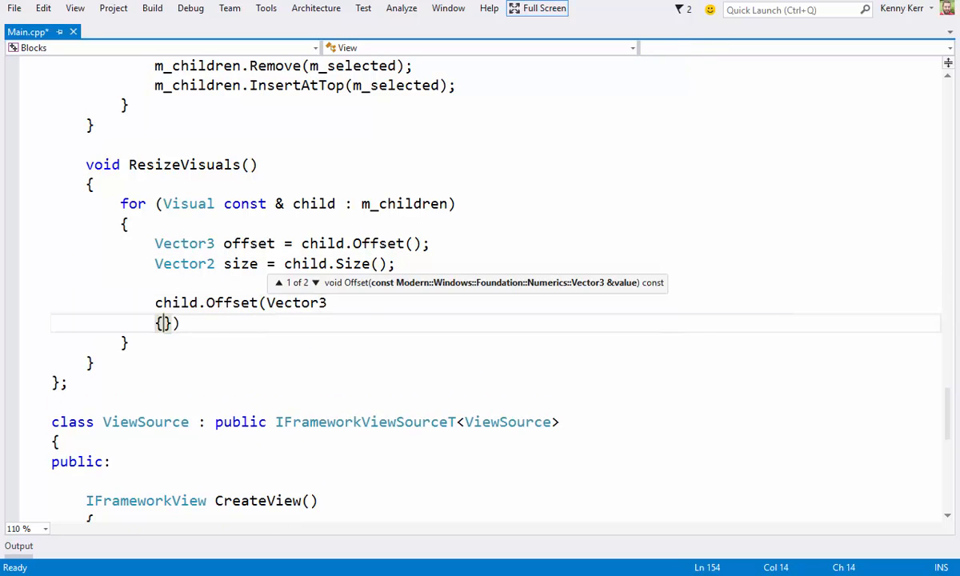
key("Return")
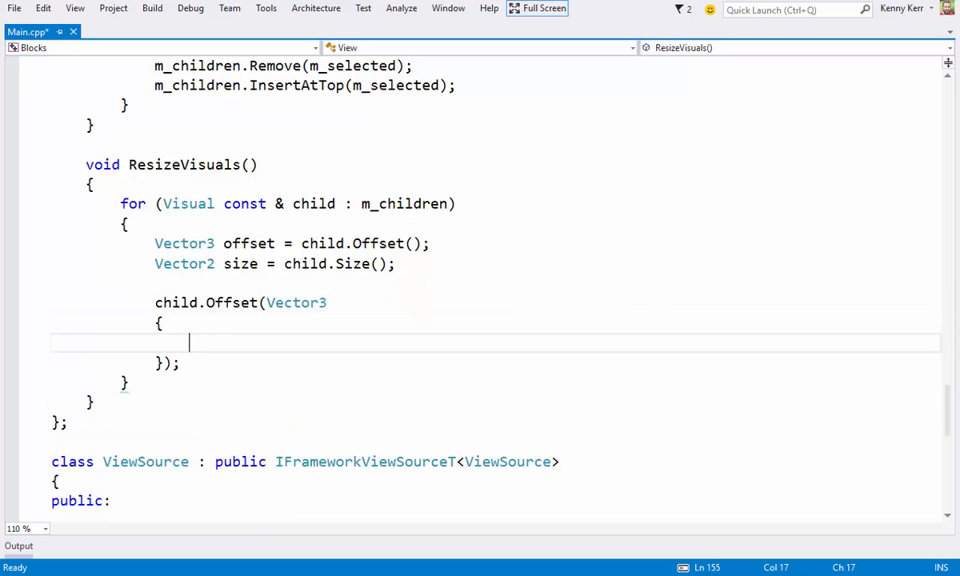
type("offset.X + size.X / 2.0f")
key("Return")
type("offset.Y + size.Y / 2.")
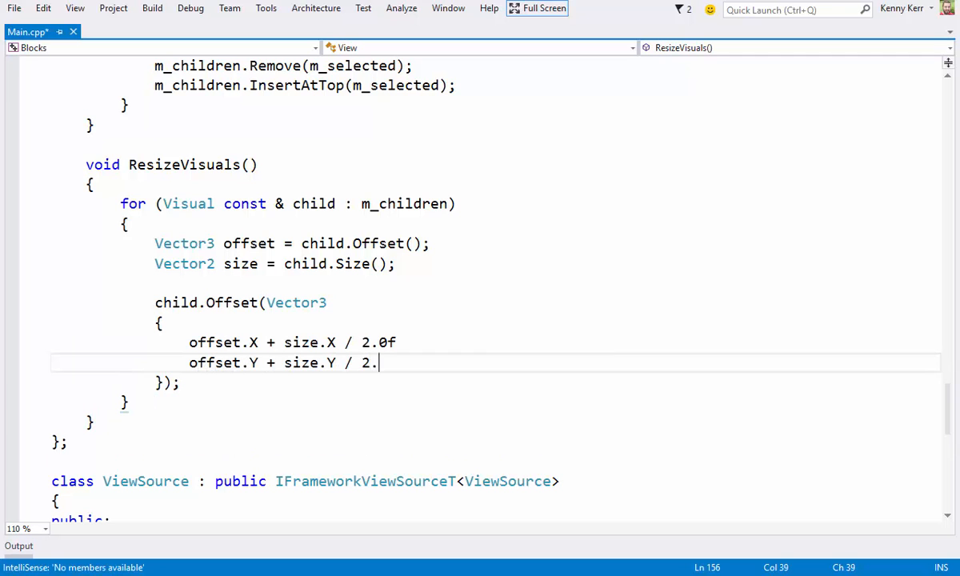
type("0f")
key("Up")
type("- LogicalToPhysical(BlockSize / 2.0f, m_dpi),")
key("Down")
type("- LogicalToPhysical(BlockSize / 2.0f, m_dpi")
Add child.Size(Vector2{LogicalToPhysical(BlockSize, m_dpi), LogicalToPhysical(BlockSize, m_dpi)})
key("ctrl+s")
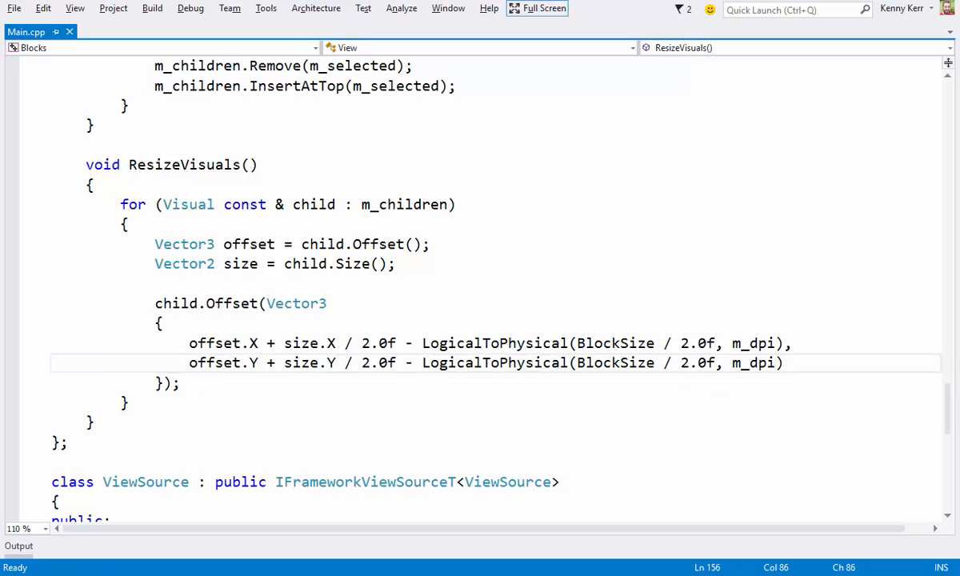
key("Down")
key("Return")
key("Return")
type("child.Size(Vector2")
key("Return")
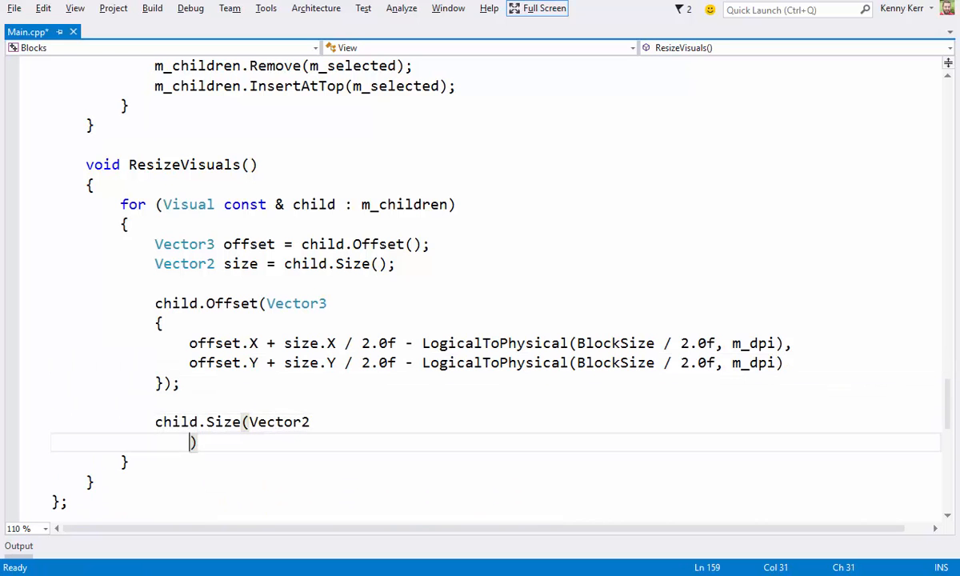
type("{}")
key("Return")
type(");")
key("Up")
key("Tab")
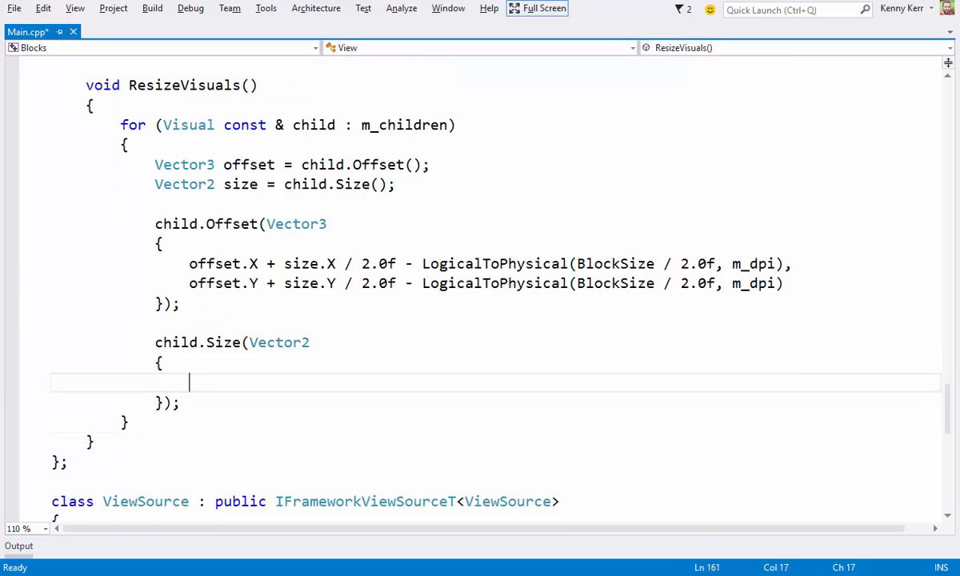
type("LogicalToPhysical(BlockSize, m_dpi),")
key("Return")
type("LogicalToPhysical")
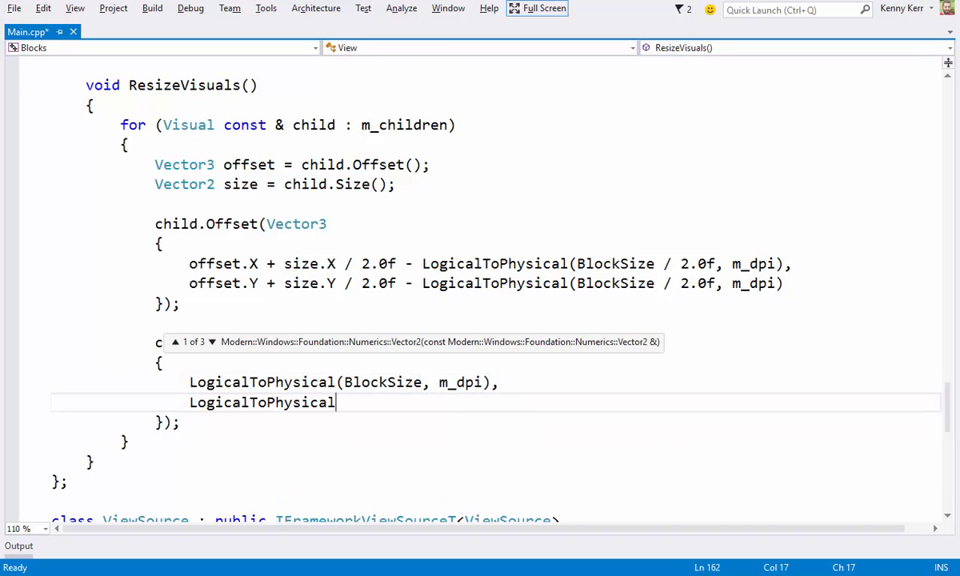
type("(BlockSize, m_dpi")
Save Main.cpp and build and run the Blocks app with F5
key("ctrl+s")
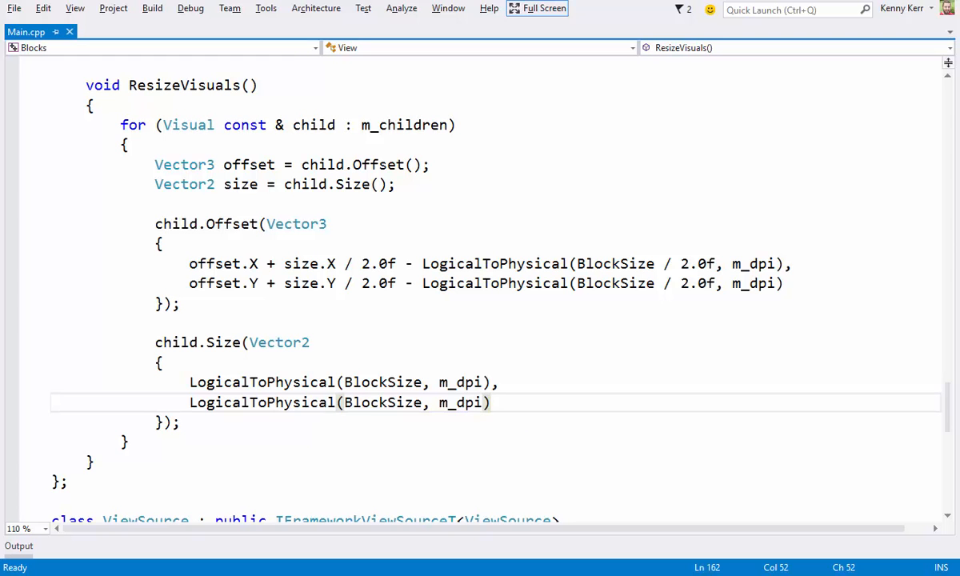
key("F5")
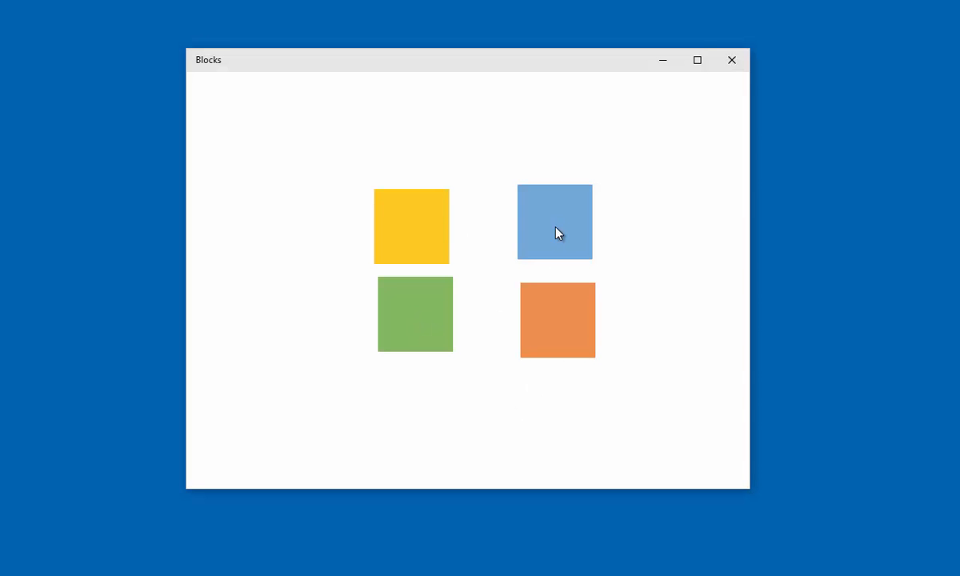
Drag the orange, yellow, green and blue squares into a two-by-two grid
left_click_drag(560, 325, 423, 214)
left_click_drag(388, 257, 504, 342)
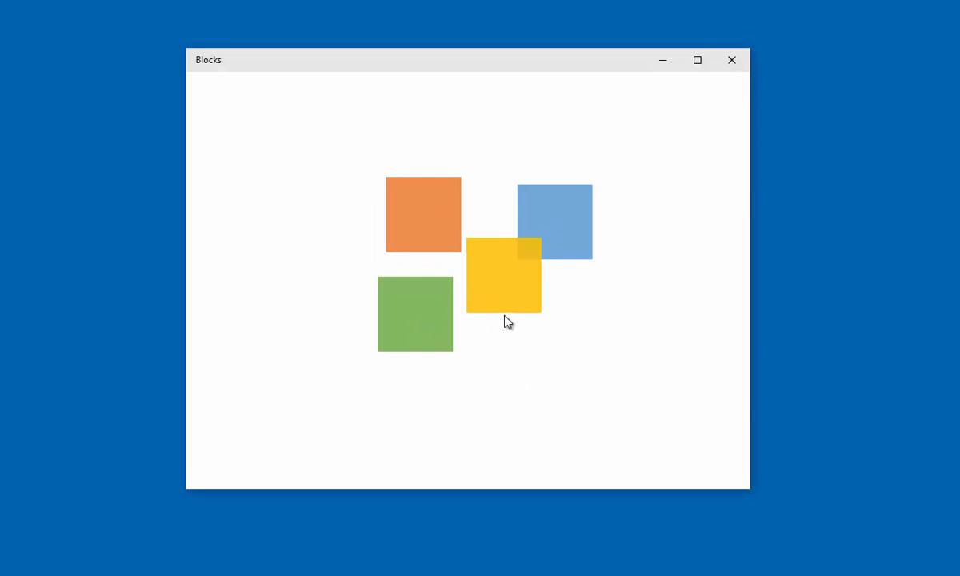
mouse_move(425, 342)
left_mouse_down()
mouse_move(513, 240)
mouse_move(436, 322)
left_mouse_up()
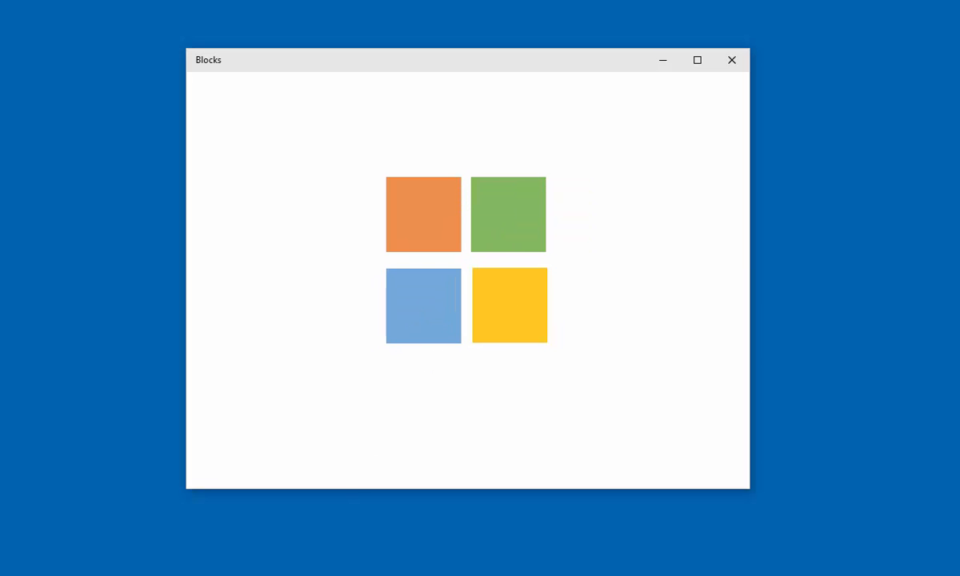